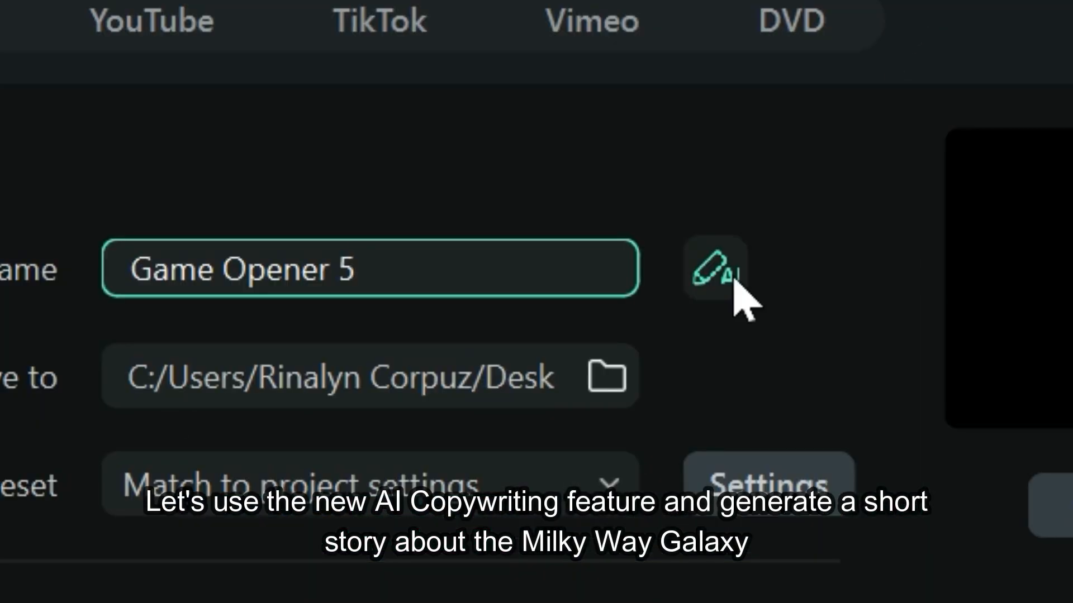
- Generate a story with AI Copywriting using the prompt "Write 1 paragraph story about the galaxy, milky way"
{"action": "left_click", "coordinate": [729, 274]}
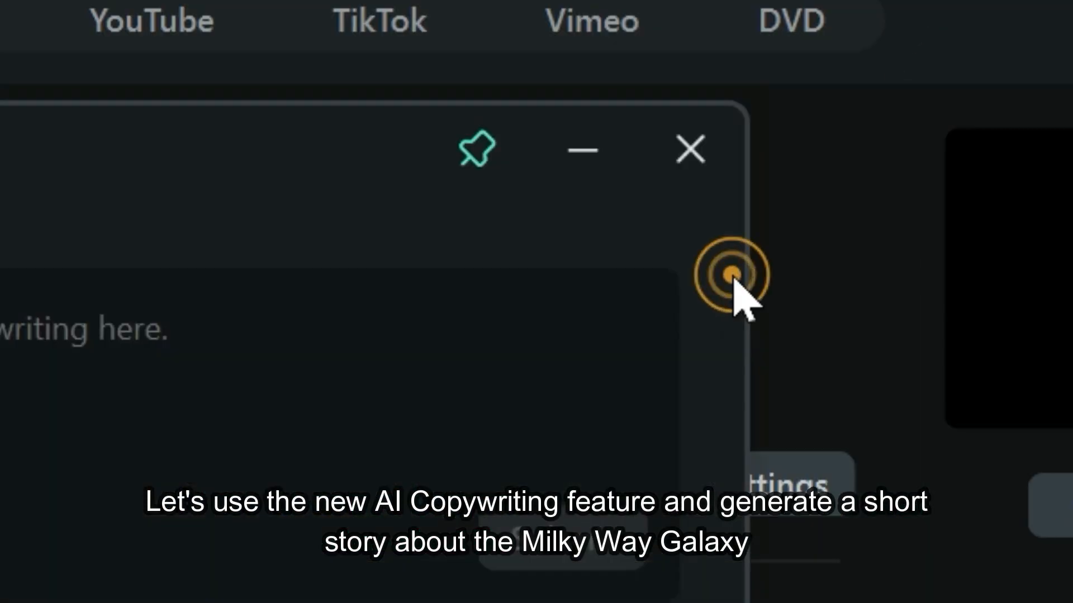
{"action": "type", "text": "Write"}
{"action": "type", "text": " 1 paragraph story about the galaxy, milky way"}
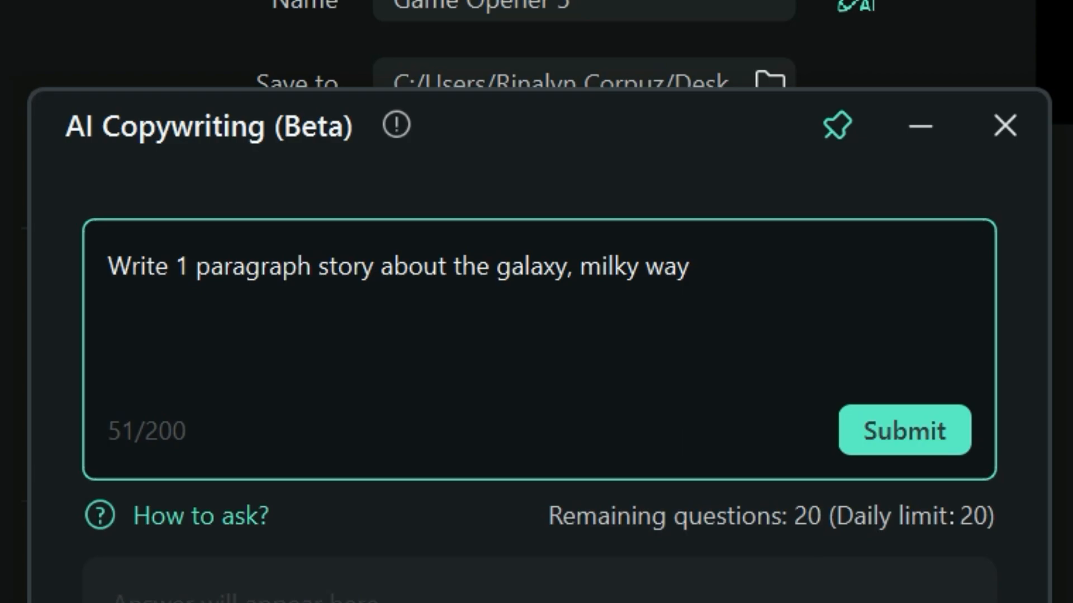
{"action": "left_click", "coordinate": [889, 438]}
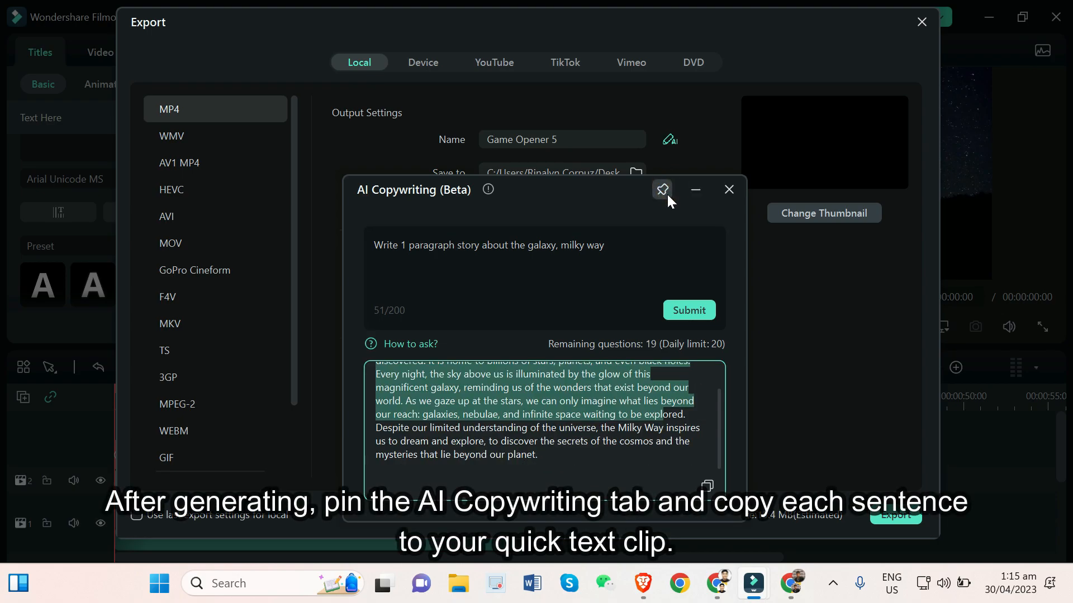
- Pin the AI Copywriting window, move it aside and close the Export dialog
{"action": "left_click_drag", "start_coordinate": [666, 193], "coordinate": [963, 109]}
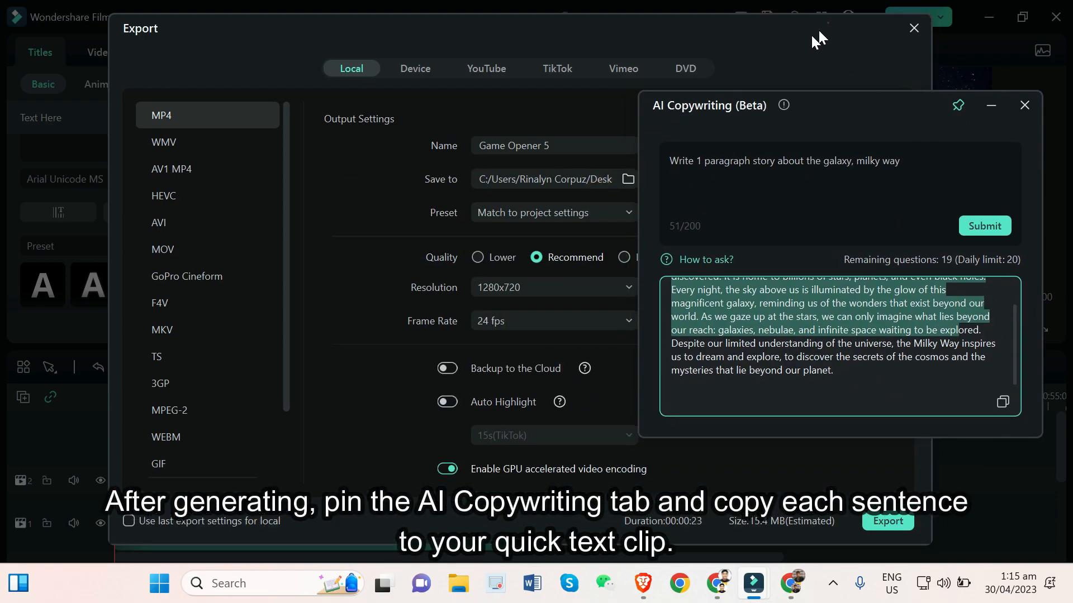
{"action": "left_click", "coordinate": [827, 22]}
{"action": "left_click", "coordinate": [905, 35]}
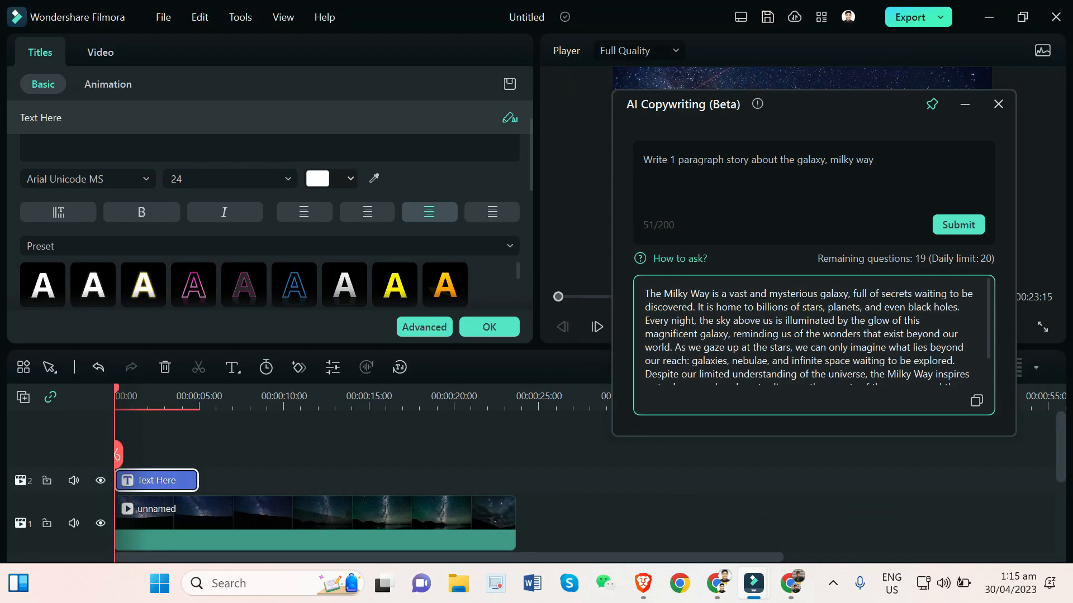
- Replace the "Text Here" title with the story's first sentence, breaking the line after "mysterious galaxy,"
{"action": "left_click_drag", "start_coordinate": [646, 294], "coordinate": [699, 306]}
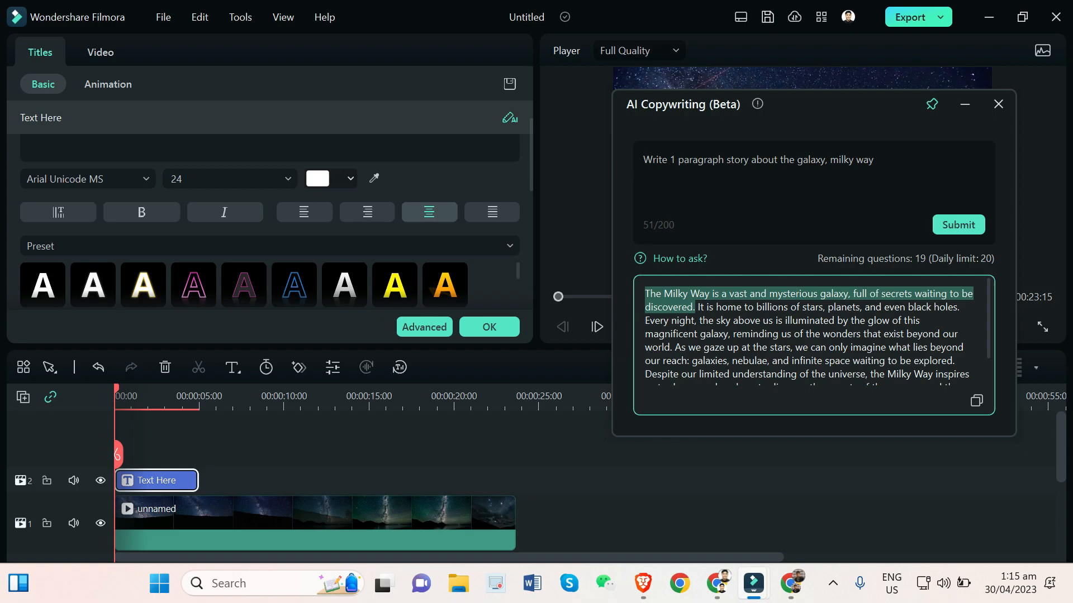
{"action": "key", "text": "ctrl+c"}
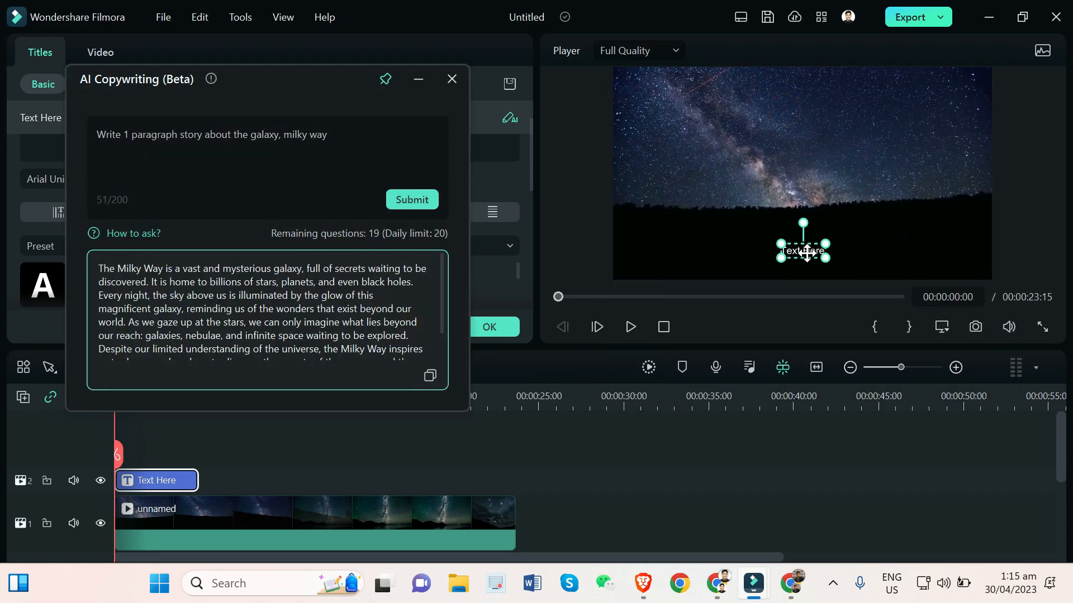
{"action": "double_click", "coordinate": [806, 251]}
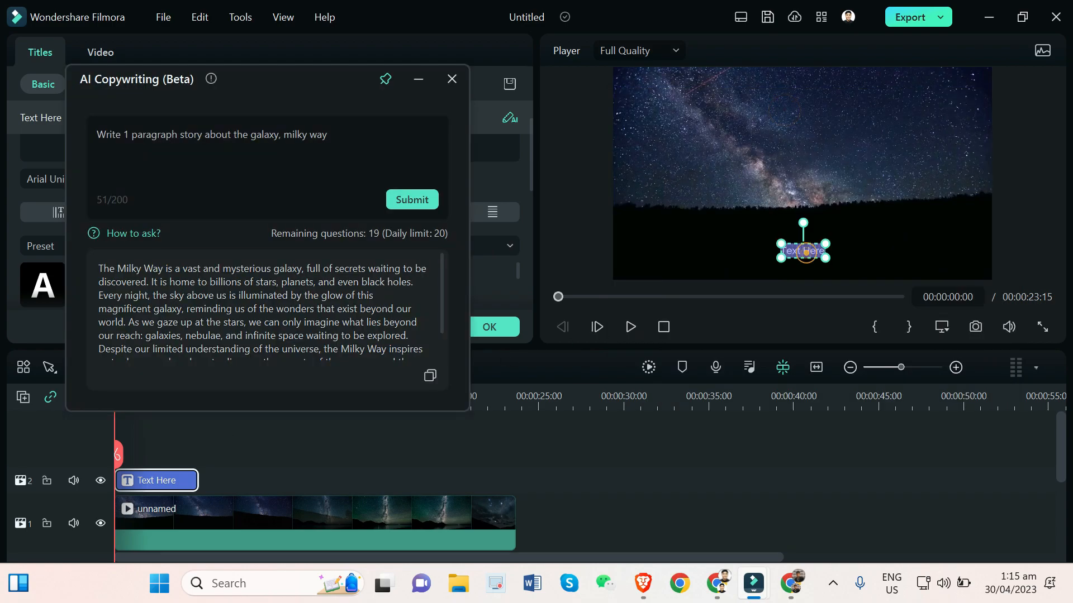
{"action": "key", "text": "ctrl+v"}
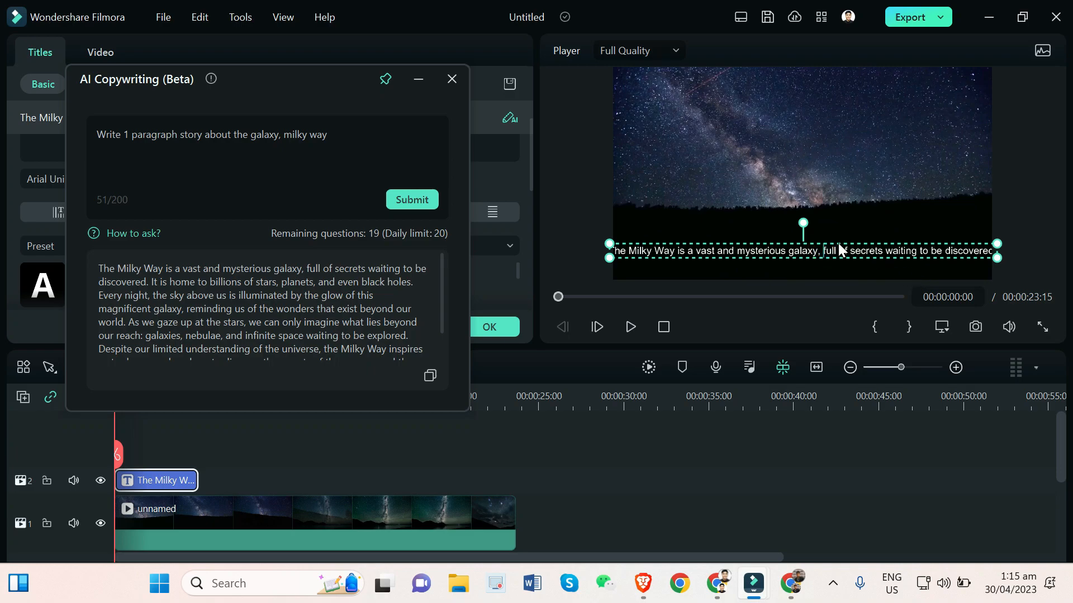
{"action": "key", "text": "Return"}
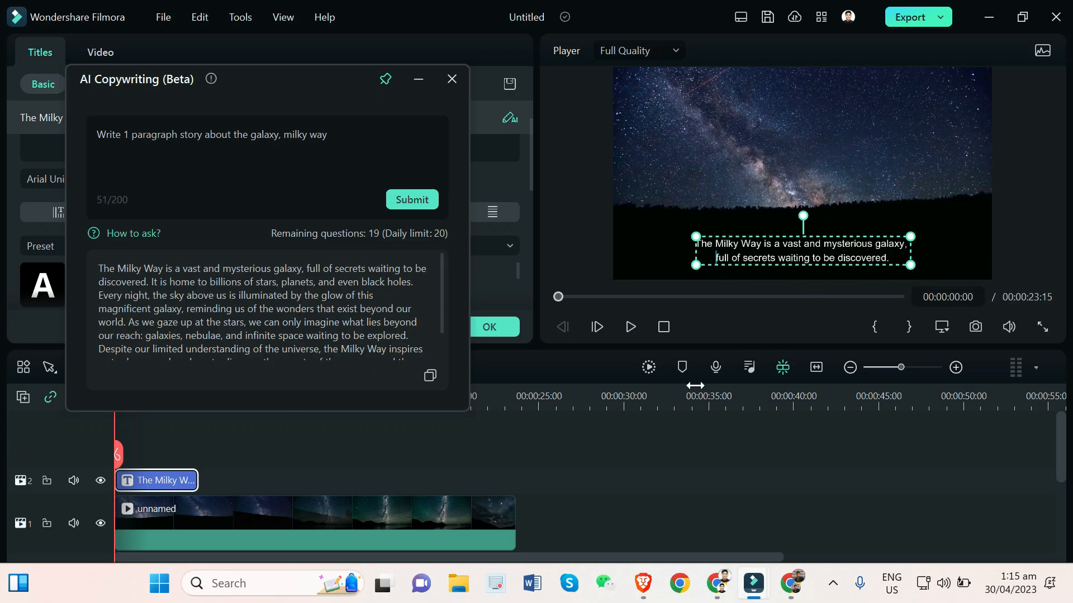
- Duplicate the first title clip and place the copy directly after it on track 2
{"action": "left_click_drag", "start_coordinate": [289, 89], "coordinate": [462, 82]}
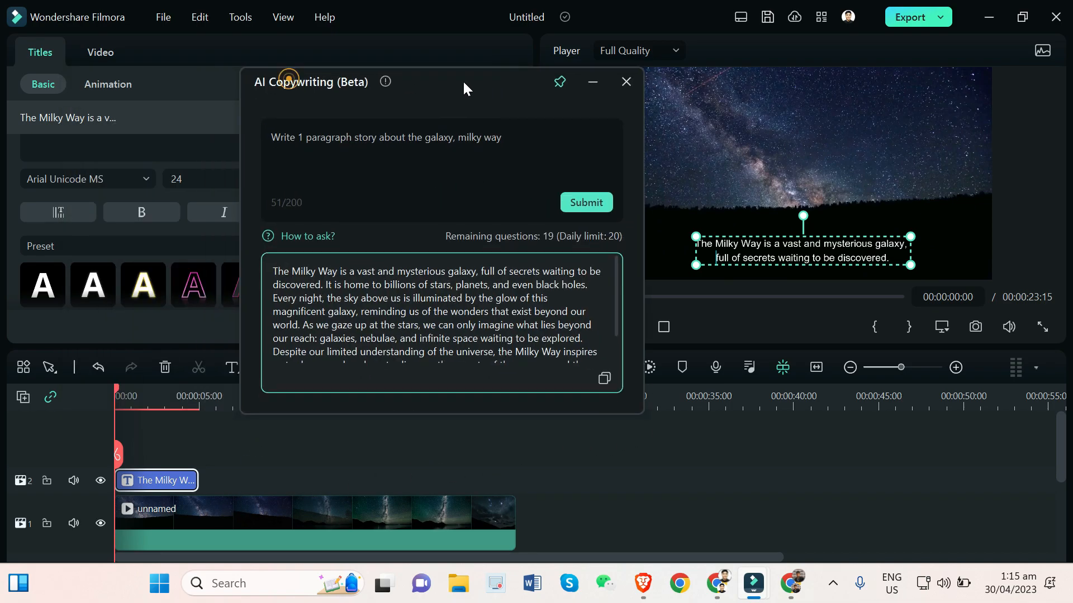
{"action": "right_click", "coordinate": [177, 477]}
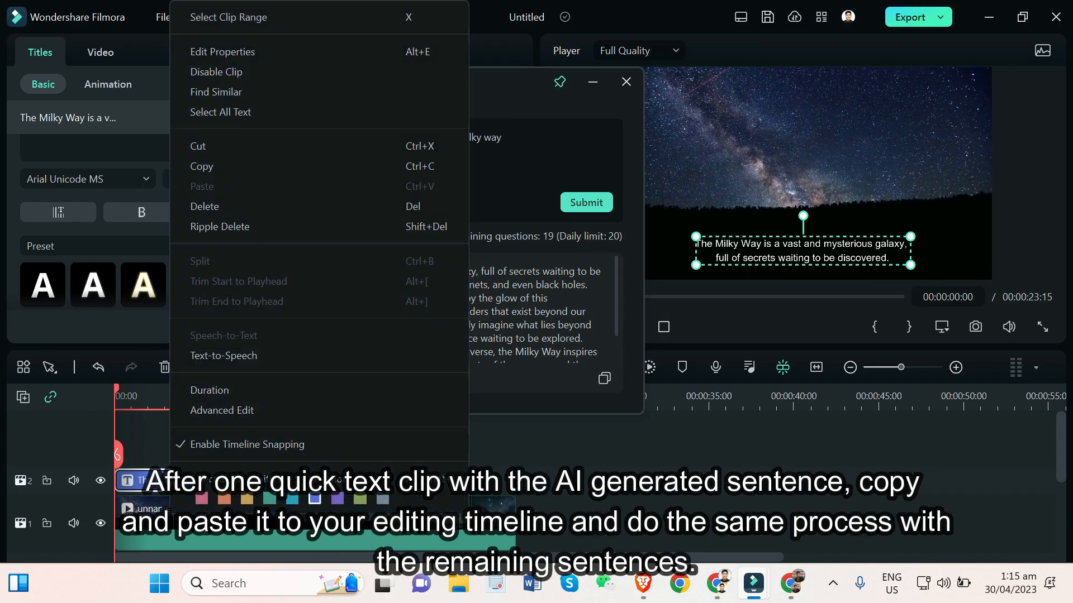
{"action": "left_click", "coordinate": [232, 167]}
{"action": "left_click_drag", "start_coordinate": [192, 388], "coordinate": [208, 395]}
{"action": "right_click", "coordinate": [222, 476]}
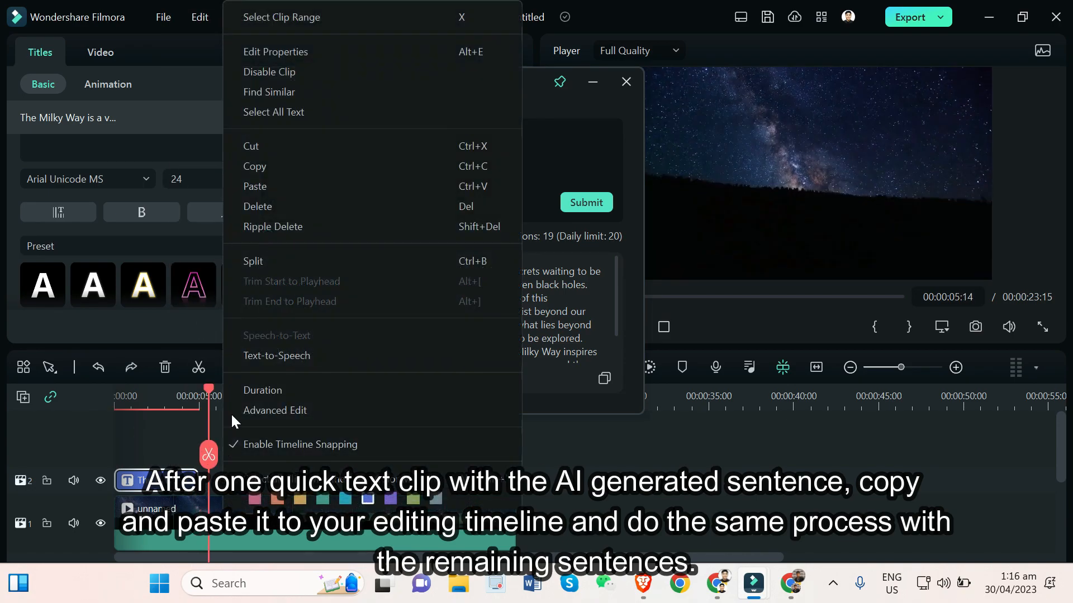
{"action": "left_click", "coordinate": [256, 188]}
{"action": "left_click_drag", "start_coordinate": [252, 480], "coordinate": [240, 481]}
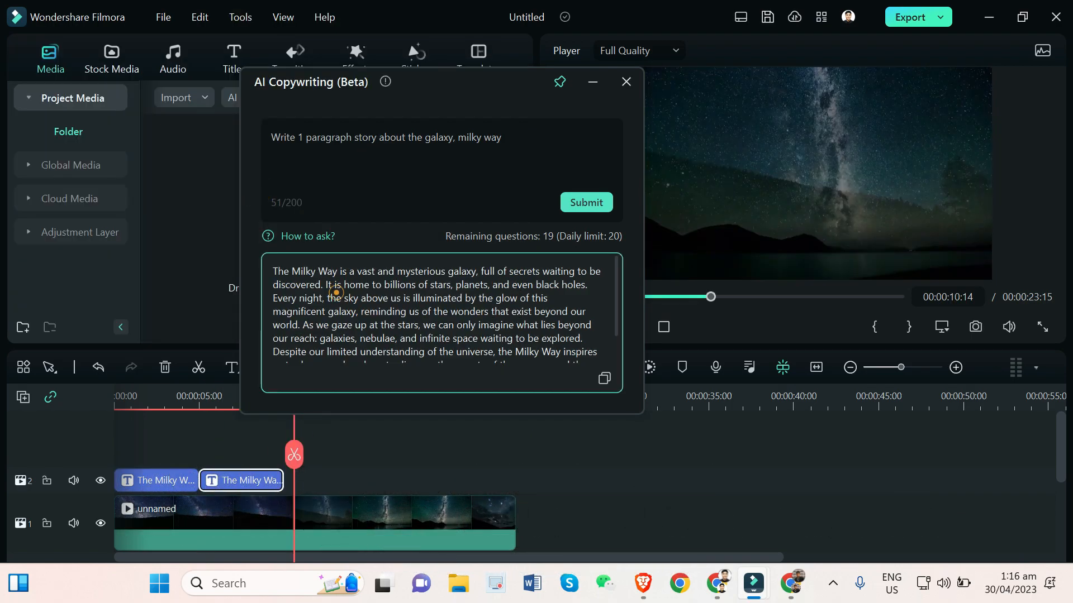
- Replace the second title's text with "It is home to billions of stars, planets, and even black holes." from the story
{"action": "left_click_drag", "start_coordinate": [464, 285], "coordinate": [588, 285]}
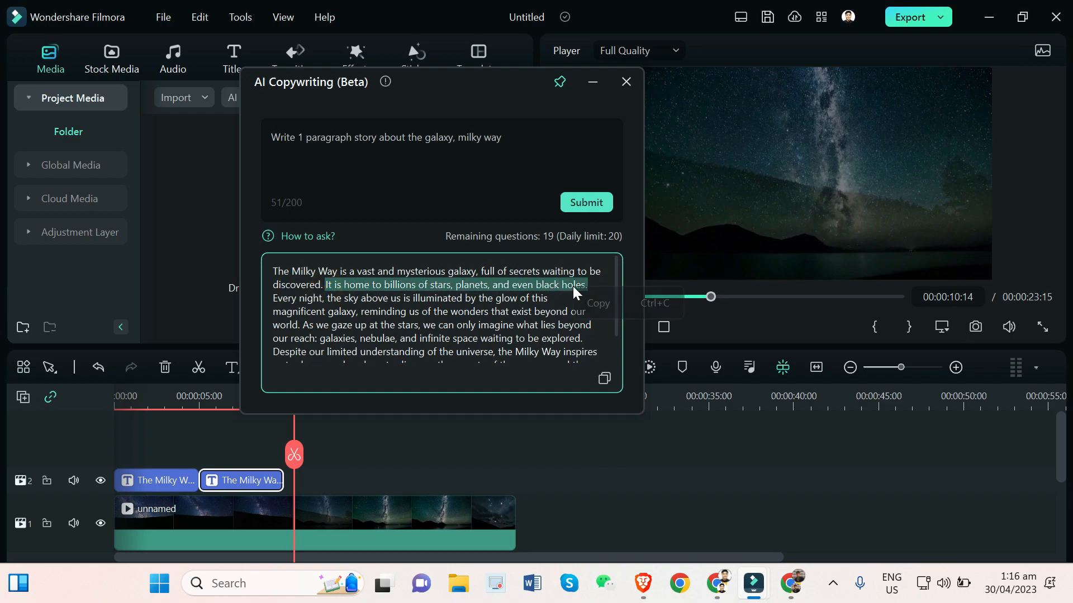
{"action": "left_click", "coordinate": [596, 304]}
{"action": "left_click", "coordinate": [239, 480]}
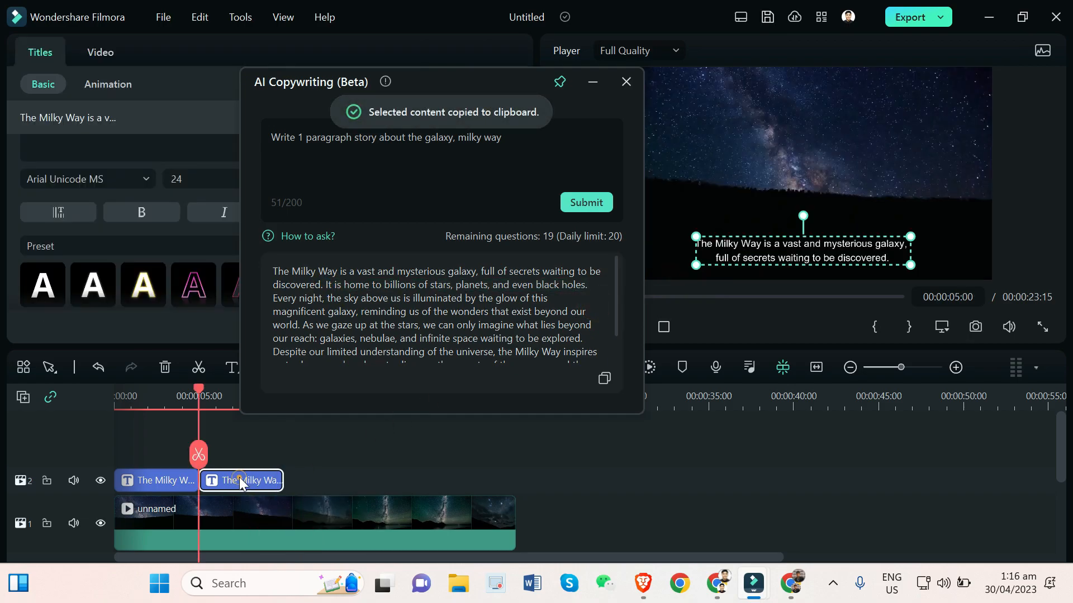
{"action": "double_click", "coordinate": [790, 246]}
{"action": "key", "text": "ctrl+v"}
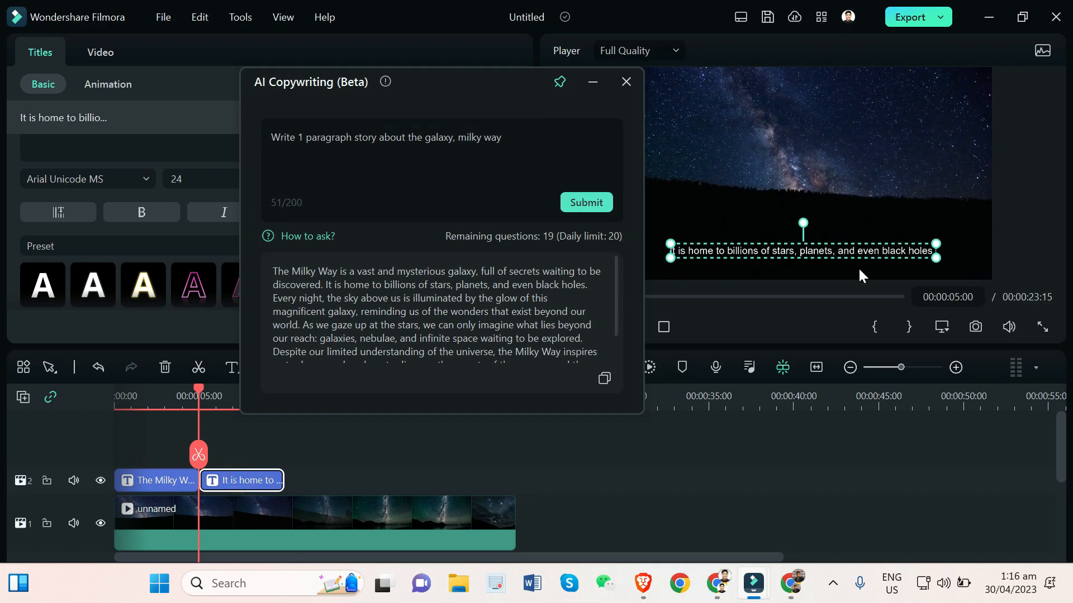
- Duplicate the second title clip onto track 2 starting at 00:00:10:00
{"action": "left_click_drag", "start_coordinate": [198, 391], "coordinate": [283, 403]}
{"action": "right_click", "coordinate": [268, 480]}
{"action": "left_click", "coordinate": [301, 166]}
{"action": "right_click", "coordinate": [303, 478]}
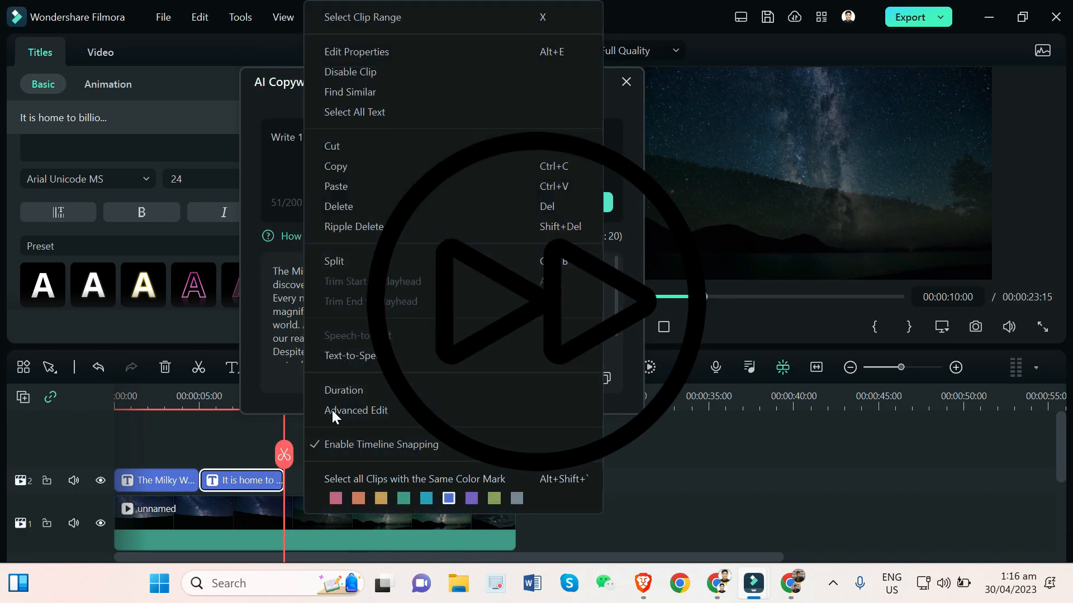
{"action": "left_click", "coordinate": [363, 184]}
{"action": "left_click", "coordinate": [335, 478]}
- Replace the third title's text with the story sentence beginning "Every night, the sky above us", split over two lines
{"action": "left_click_drag", "start_coordinate": [273, 297], "coordinate": [299, 325]}
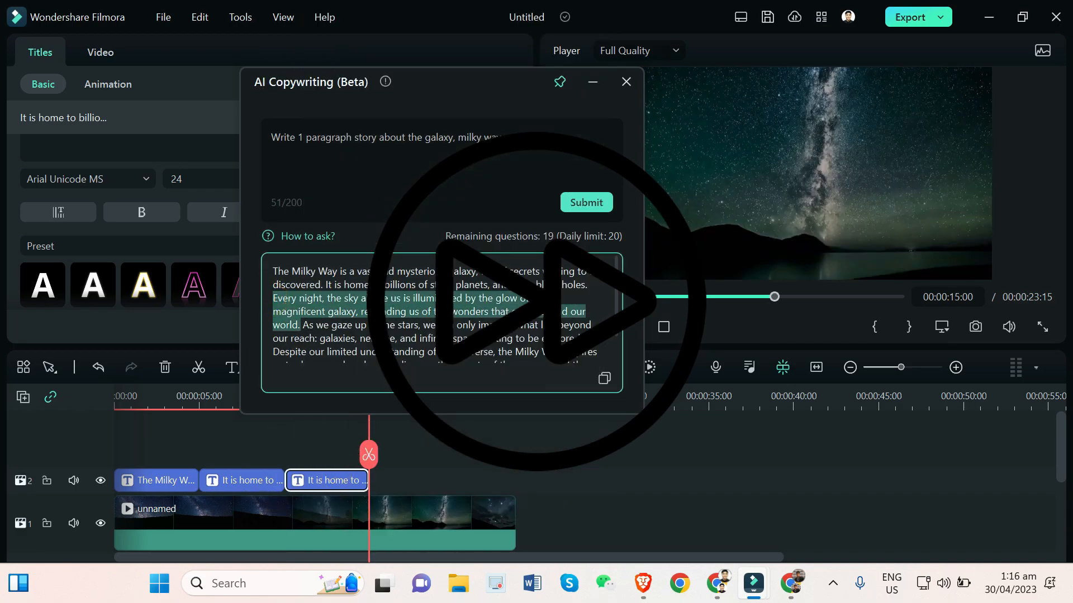
{"action": "right_click", "coordinate": [306, 302]}
{"action": "left_click", "coordinate": [335, 314]}
{"action": "double_click", "coordinate": [330, 480]}
{"action": "double_click", "coordinate": [786, 252]}
{"action": "key", "text": "ctrl+v"}
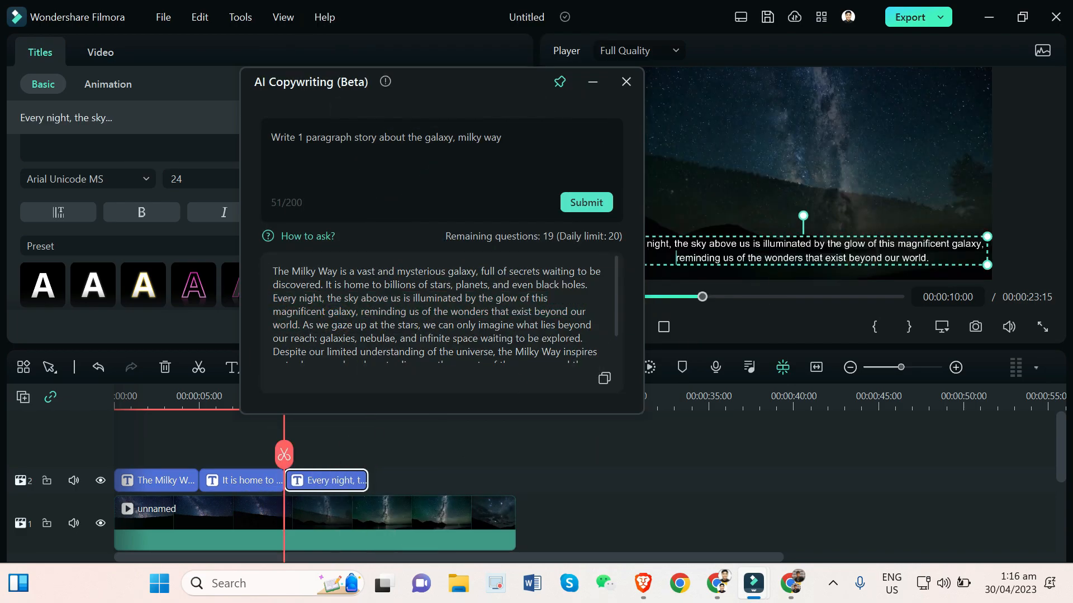
- Paste another copy of the title clip and snap it to the end of the third title
{"action": "left_click", "coordinate": [385, 434]}
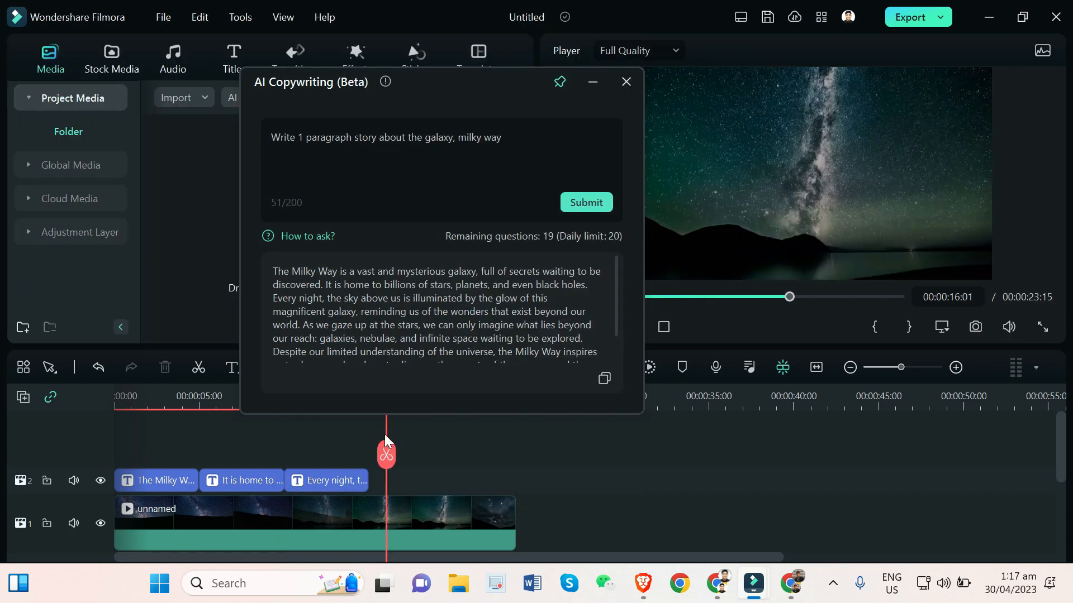
{"action": "right_click", "coordinate": [384, 476]}
{"action": "left_click", "coordinate": [409, 392]}
{"action": "left_click_drag", "start_coordinate": [421, 481], "coordinate": [403, 480]}
{"action": "double_click", "coordinate": [404, 481]}
- Replace the fourth title's text with the story sentence beginning "As we gaze up at the stars"
{"action": "left_click_drag", "start_coordinate": [303, 325], "coordinate": [582, 338]}
{"action": "right_click", "coordinate": [571, 341]}
{"action": "left_click", "coordinate": [600, 355]}
{"action": "double_click", "coordinate": [774, 247]}
{"action": "key", "text": "ctrl+v"}
- Duplicate the fourth title clip and snap the copy to its end at 00:00:20:00
{"action": "right_click", "coordinate": [437, 479]}
{"action": "left_click", "coordinate": [486, 166]}
{"action": "right_click", "coordinate": [472, 476]}
{"action": "left_click", "coordinate": [505, 385]}
{"action": "left_click_drag", "start_coordinate": [508, 487], "coordinate": [491, 488]}
- Replace the fifth title's text with the story's last sentence, beginning "Despite our limited understanding of the universe"
{"action": "scroll", "coordinate": [442, 322], "scroll_direction": "down", "scroll_amount": 1}
{"action": "left_click_drag", "start_coordinate": [273, 319], "coordinate": [435, 347]}
{"action": "right_click", "coordinate": [465, 332]}
{"action": "left_click", "coordinate": [495, 346]}
{"action": "double_click", "coordinate": [492, 481]}
{"action": "double_click", "coordinate": [754, 256]}
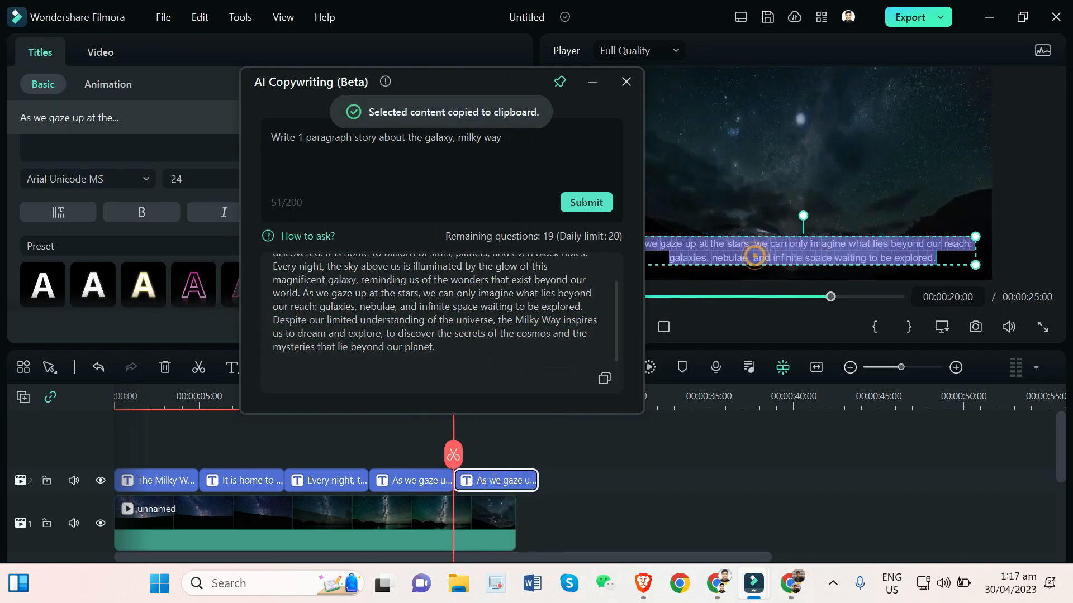
{"action": "key", "text": "ctrl+v"}
- Break the fifth title's text into four lines, raise it slightly in the frame and close the AI Copywriting window
{"action": "left_click", "coordinate": [806, 244]}
{"action": "key", "text": "Return"}
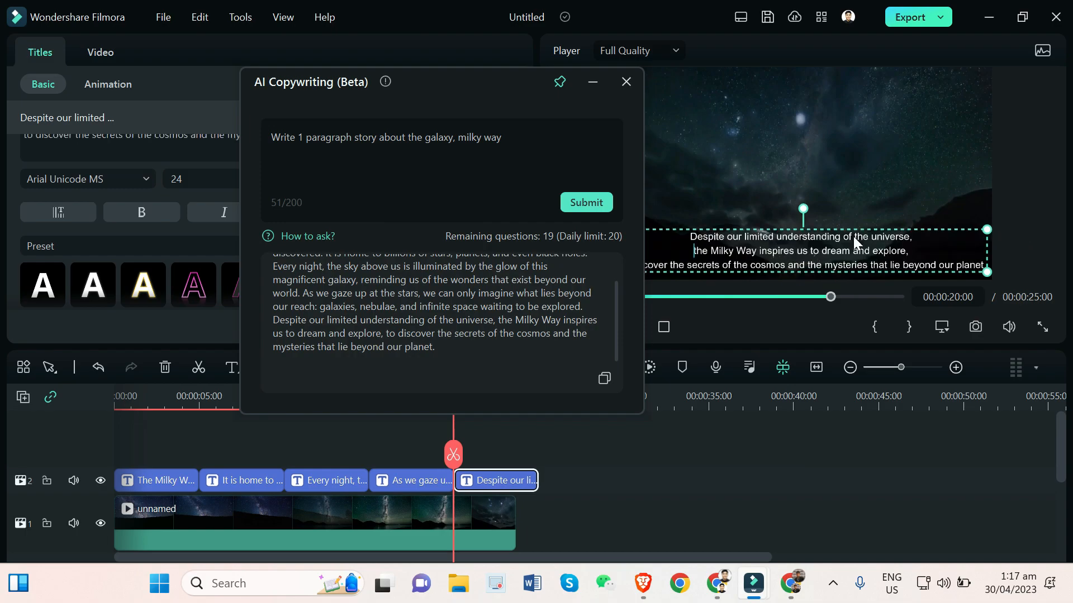
{"action": "left_click_drag", "start_coordinate": [542, 116], "coordinate": [347, 95]}
{"action": "left_click", "coordinate": [788, 265]}
{"action": "key", "text": "Return"}
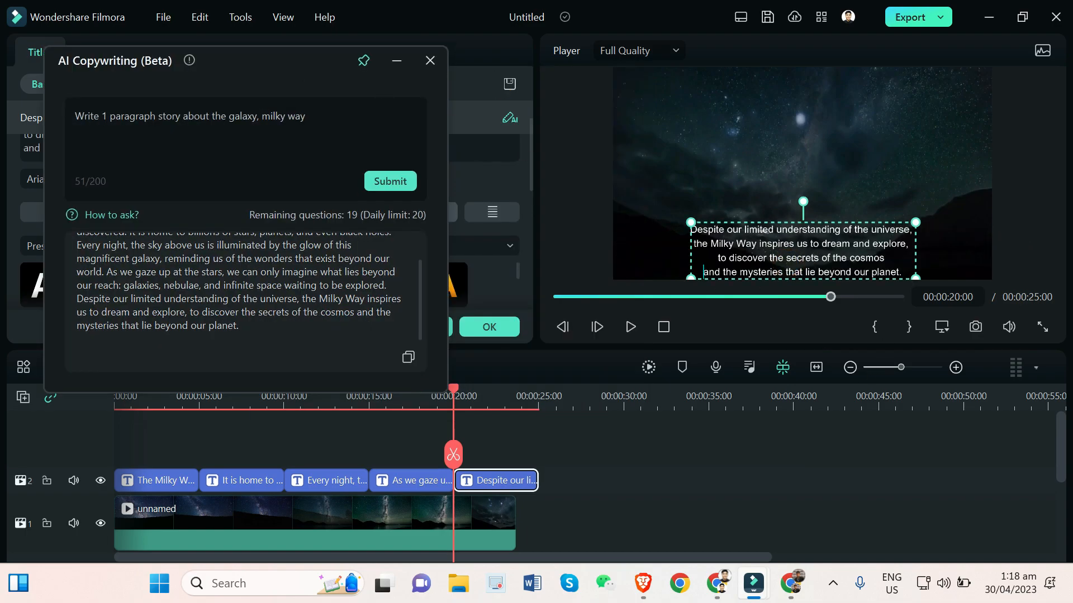
{"action": "left_click_drag", "start_coordinate": [828, 223], "coordinate": [828, 217]}
{"action": "left_click", "coordinate": [431, 59]}
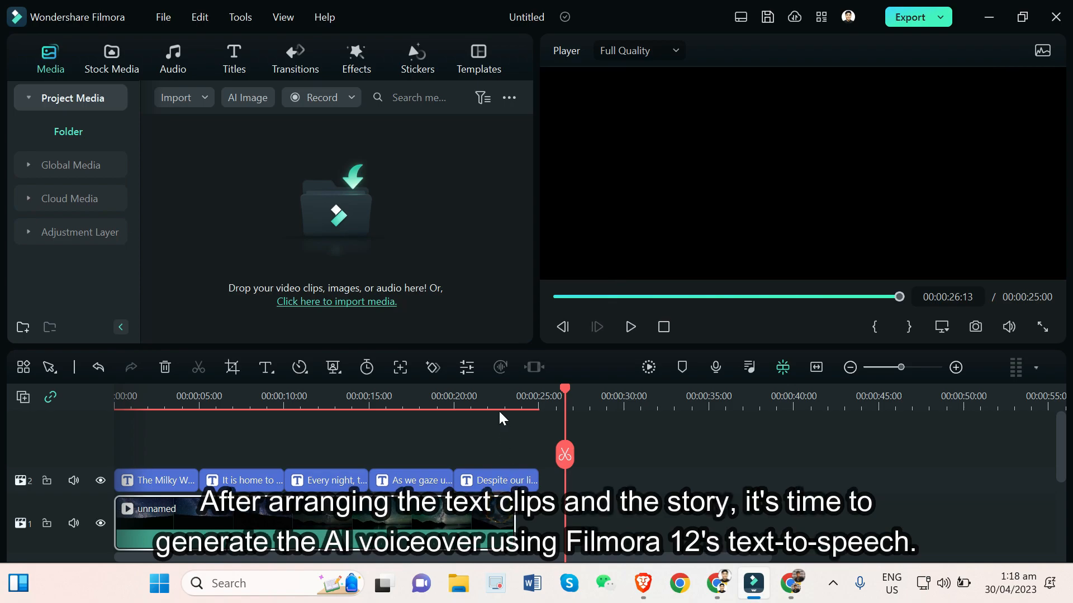
- Return the playhead to the start, select all five title clips and open Text-to-Speech for them
{"action": "left_click", "coordinate": [494, 391]}
{"action": "left_click_drag", "start_coordinate": [211, 388], "coordinate": [52, 397]}
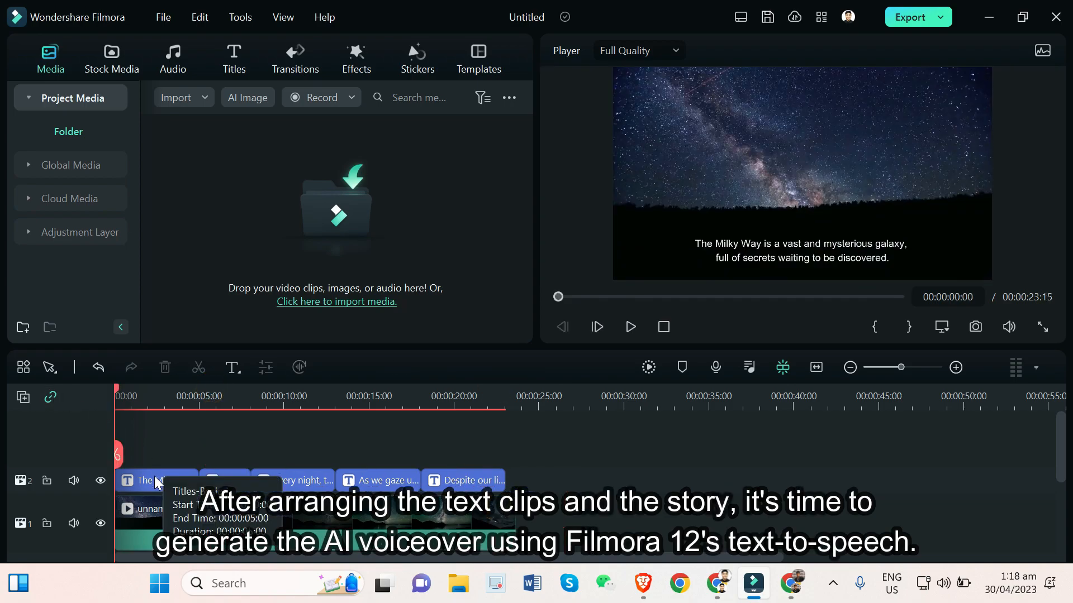
{"action": "left_click", "coordinate": [155, 482]}
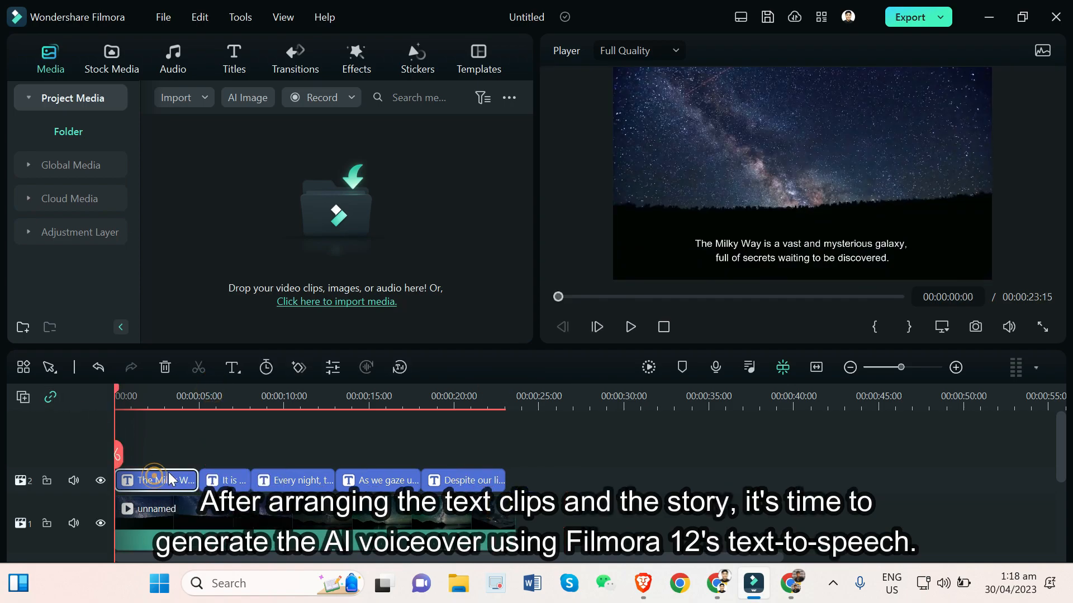
{"action": "left_click", "coordinate": [277, 480], "text": "ctrl"}
{"action": "left_click", "coordinate": [369, 480], "text": "ctrl"}
{"action": "left_click", "coordinate": [455, 481], "text": "ctrl"}
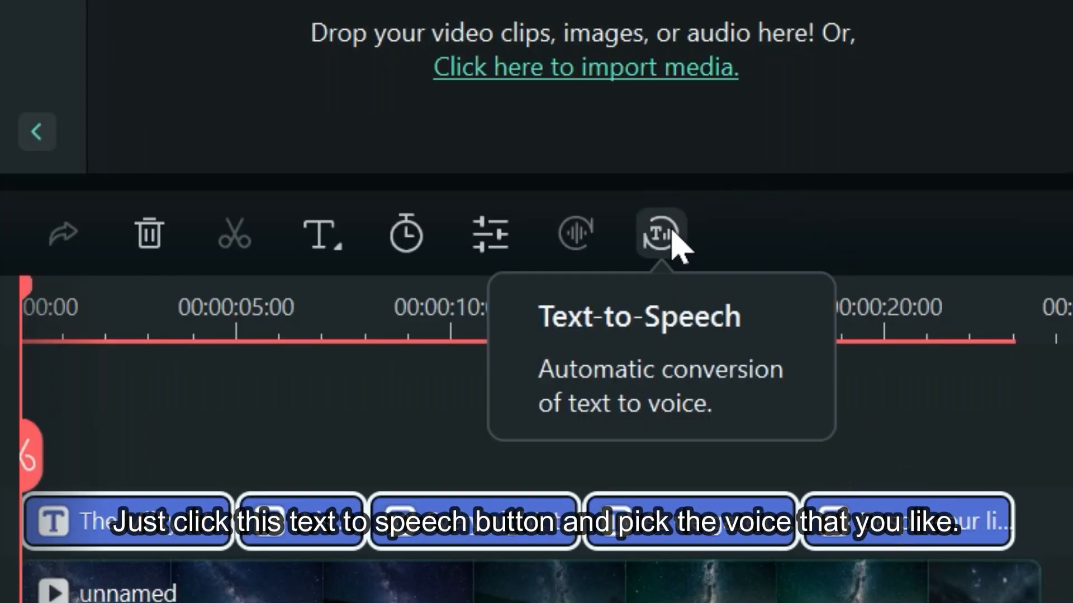
{"action": "left_click", "coordinate": [670, 238]}
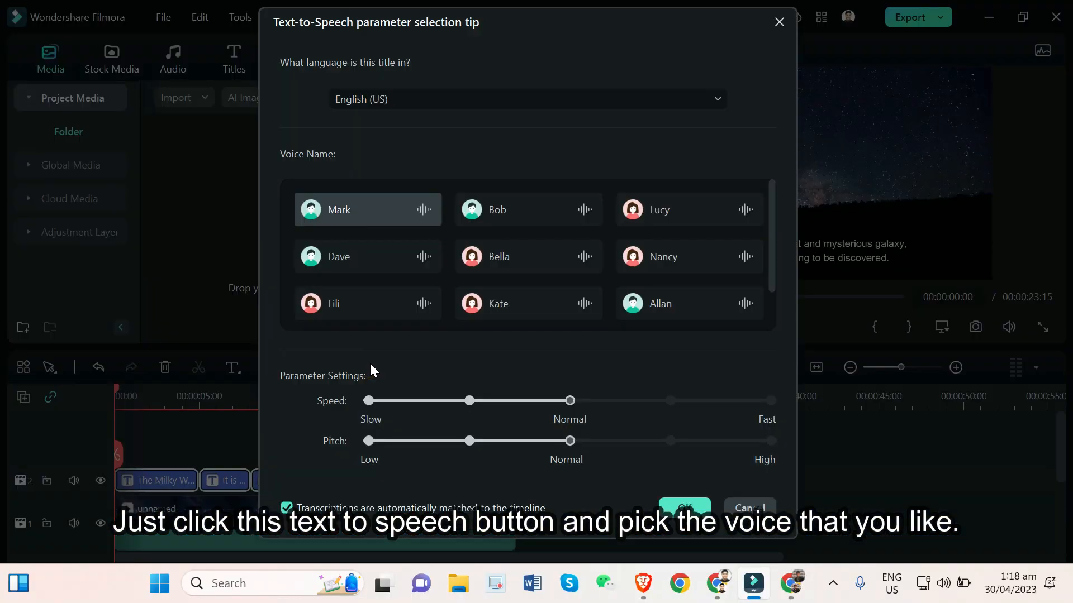
- Listen to samples of the Mark, Lucy, Dave, Bella, Nancy, Allan and Jack voices in the Text-to-Speech options
{"action": "left_click", "coordinate": [424, 210]}
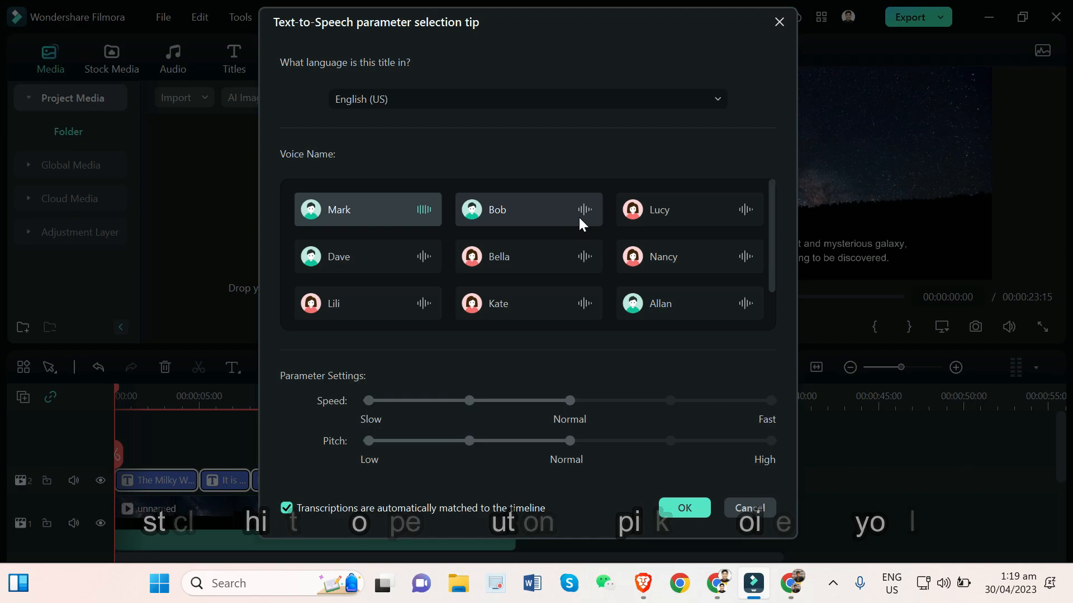
{"action": "scroll", "coordinate": [599, 260], "scroll_direction": "down", "scroll_amount": 1}
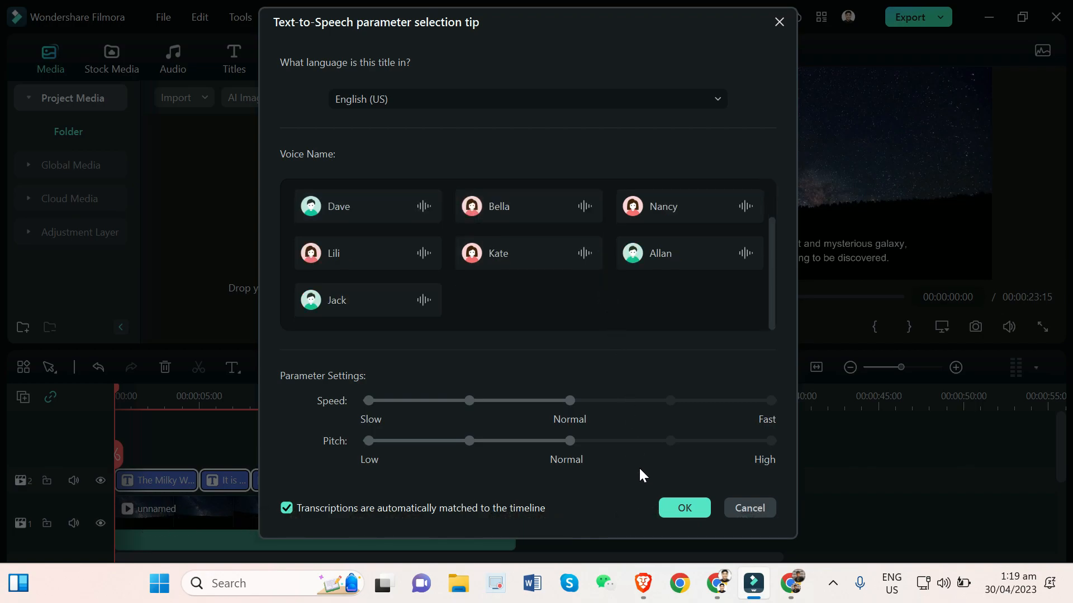
{"action": "scroll", "coordinate": [595, 231], "scroll_direction": "up", "scroll_amount": 1}
{"action": "left_click", "coordinate": [682, 214]}
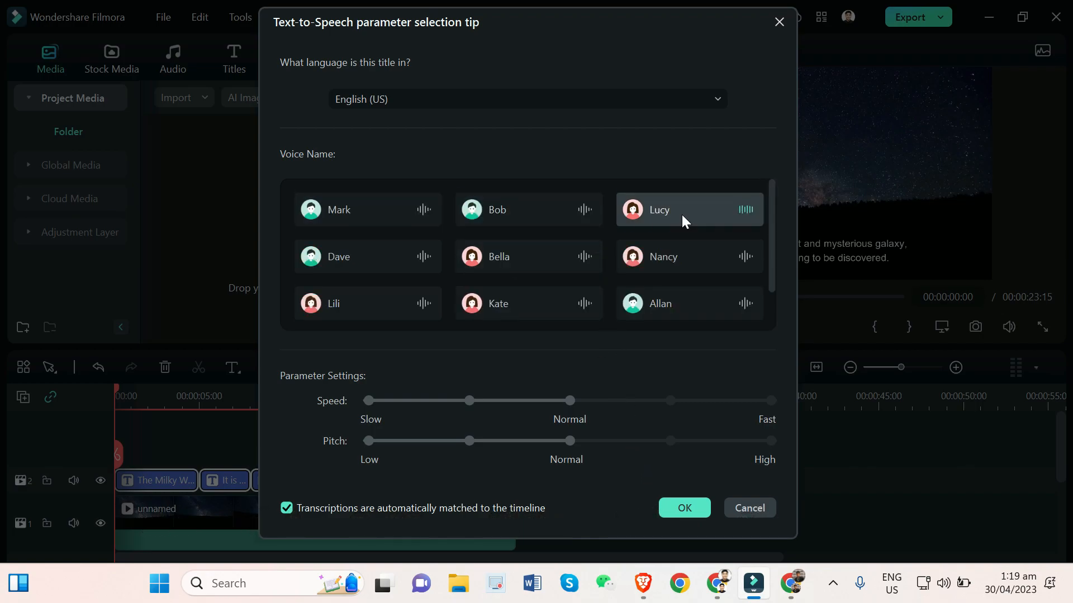
{"action": "left_click", "coordinate": [420, 255]}
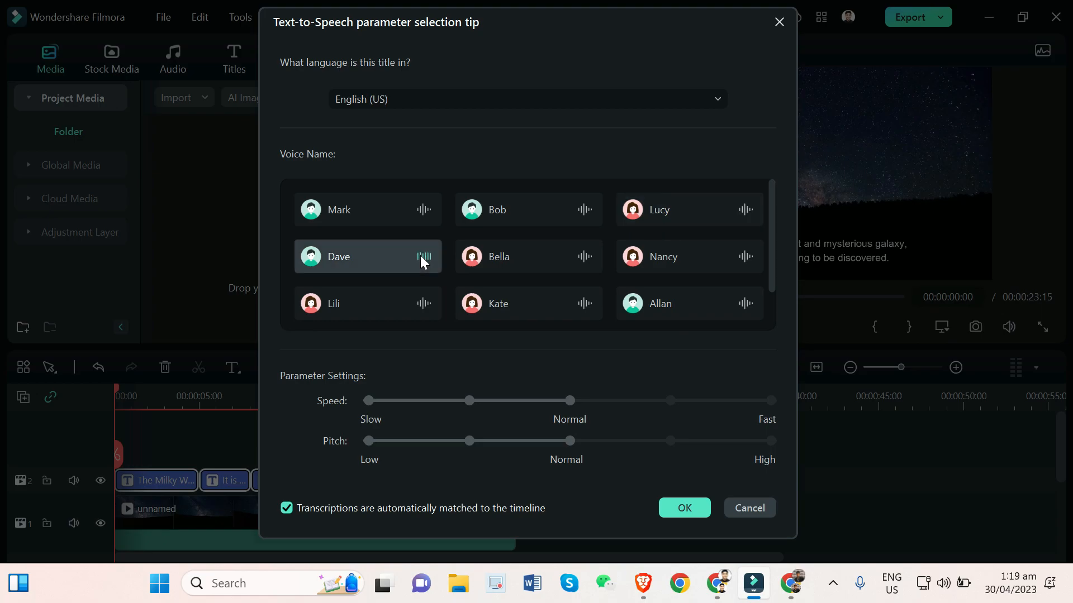
{"action": "left_click", "coordinate": [586, 257]}
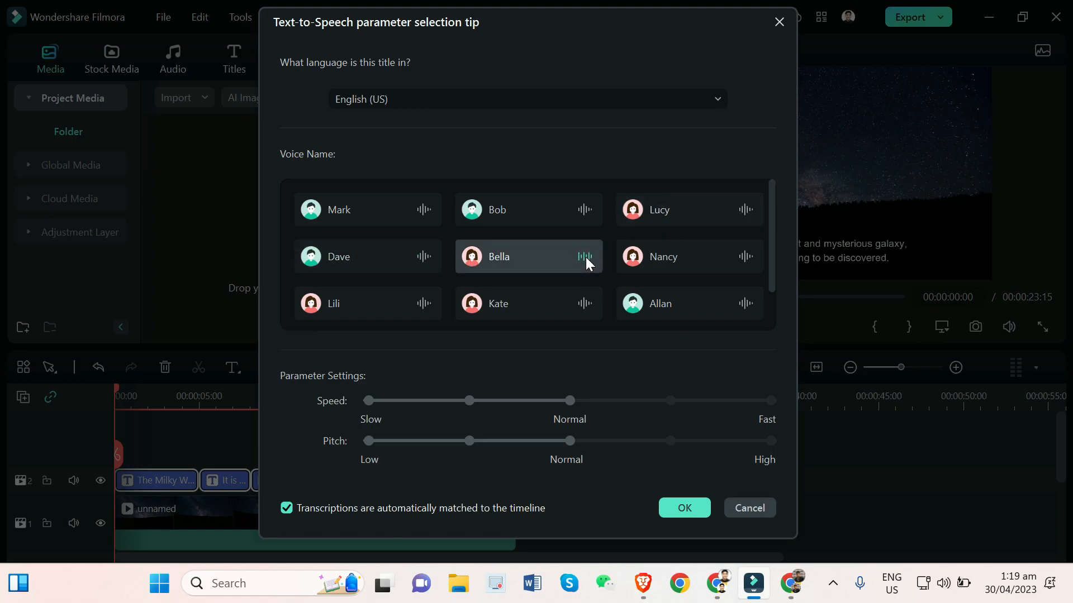
{"action": "left_click", "coordinate": [747, 260]}
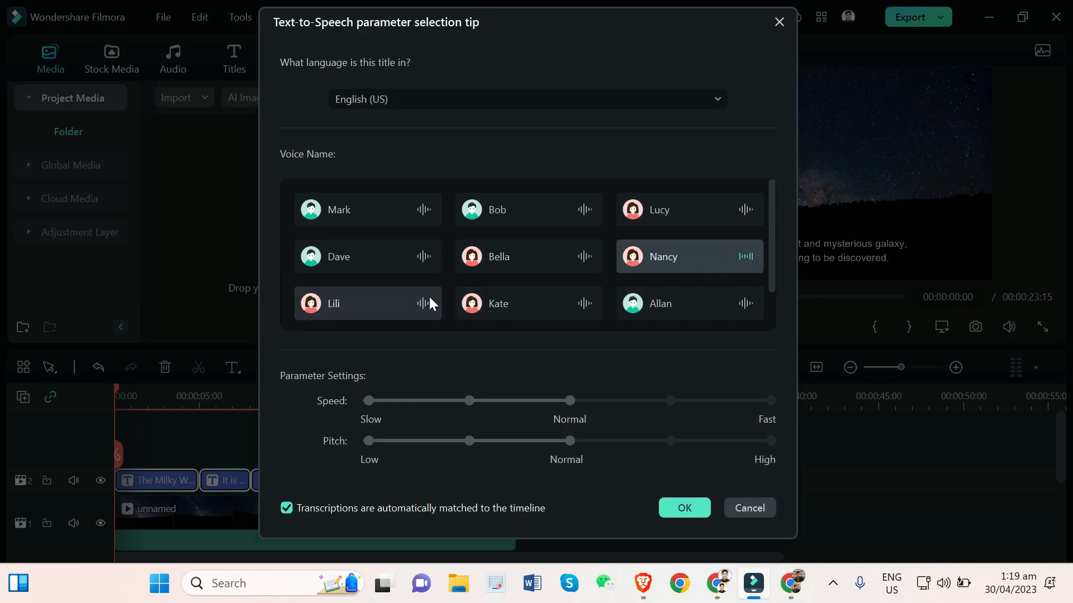
{"action": "left_click", "coordinate": [745, 303]}
{"action": "scroll", "coordinate": [663, 250], "scroll_direction": "down", "scroll_amount": 1}
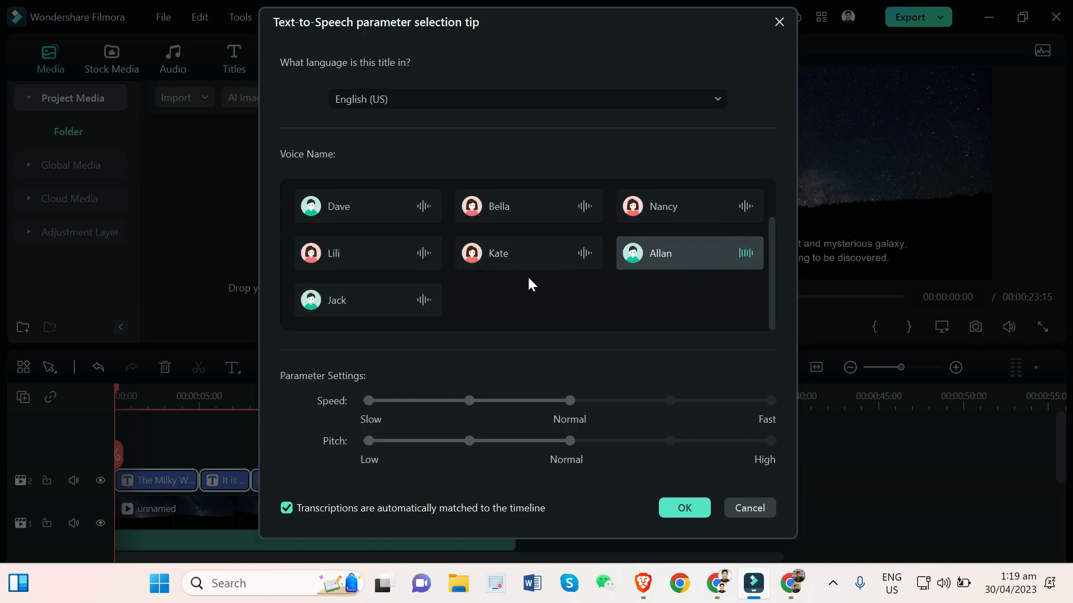
{"action": "left_click", "coordinate": [424, 302]}
{"action": "scroll", "coordinate": [511, 293], "scroll_direction": "up", "scroll_amount": 1}
{"action": "scroll", "coordinate": [511, 293], "scroll_direction": "down", "scroll_amount": 1}
{"action": "scroll", "coordinate": [511, 292], "scroll_direction": "up", "scroll_amount": 1}
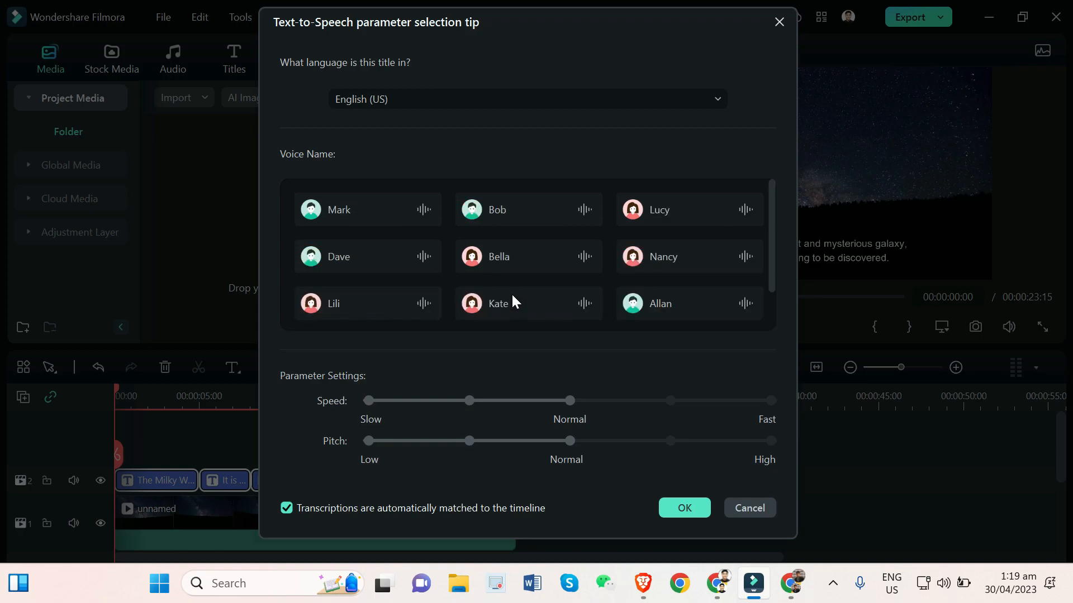
- Generate voiceovers for the five titles with the Bella voice, and close the list of voice-text services once conversion completes
{"action": "left_click", "coordinate": [519, 246]}
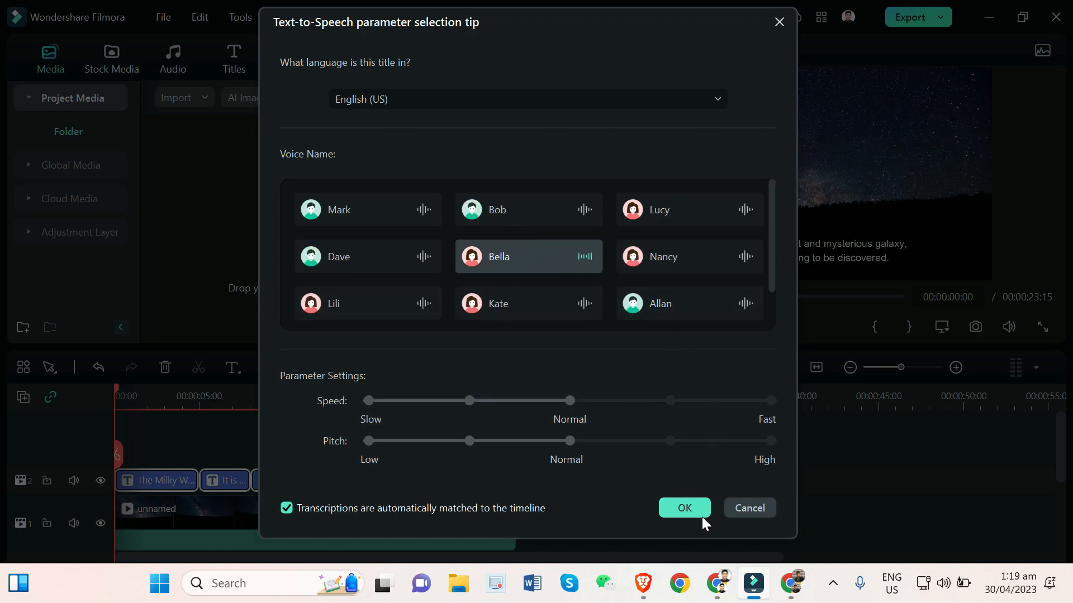
{"action": "left_click", "coordinate": [682, 512]}
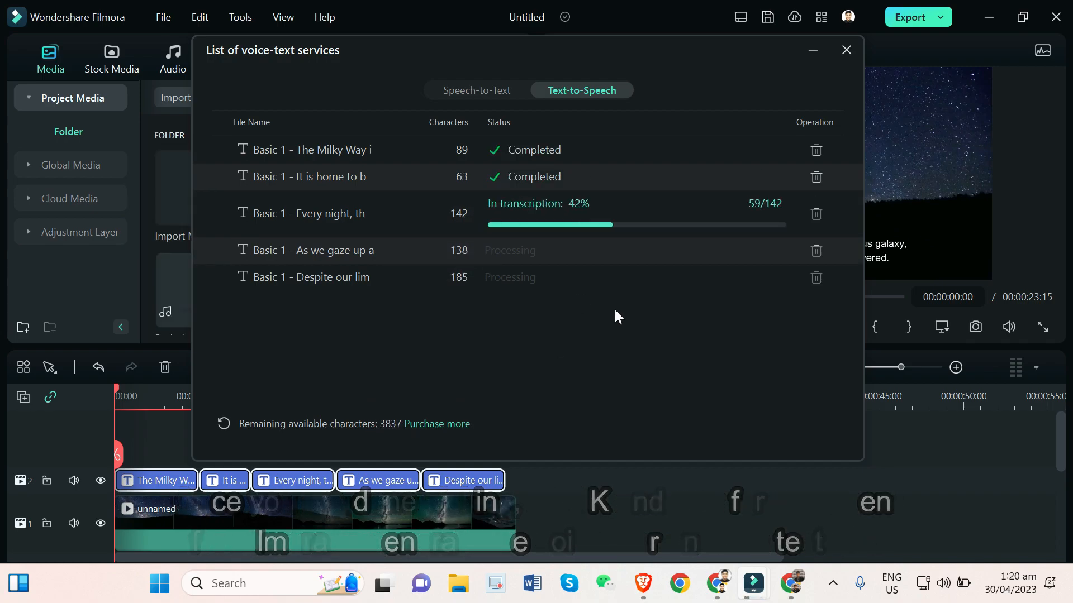
{"action": "left_click_drag", "start_coordinate": [625, 47], "coordinate": [902, 59]}
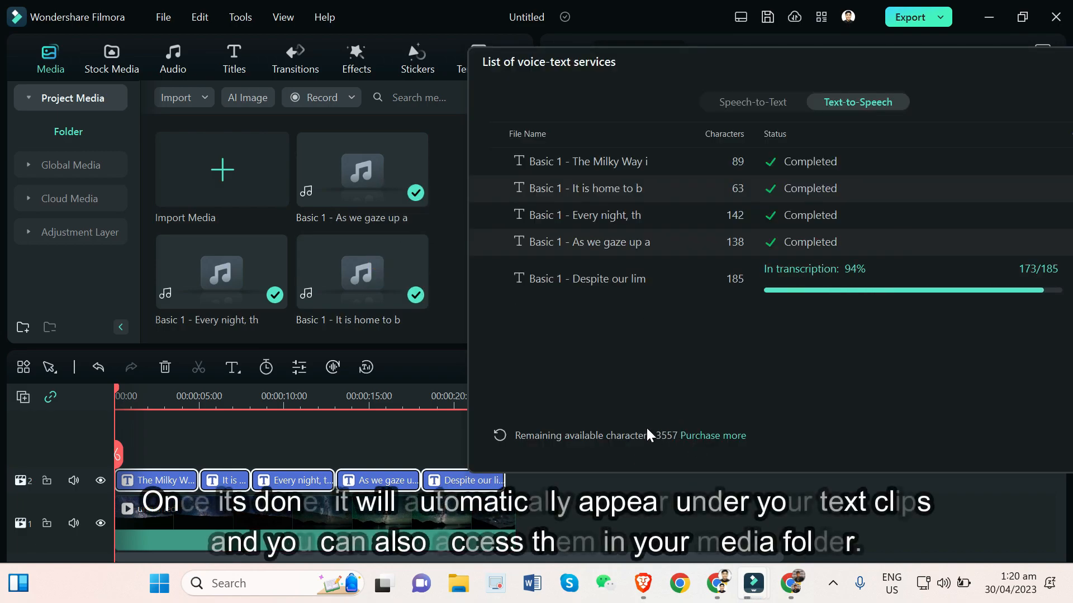
{"action": "left_click", "coordinate": [1003, 65]}
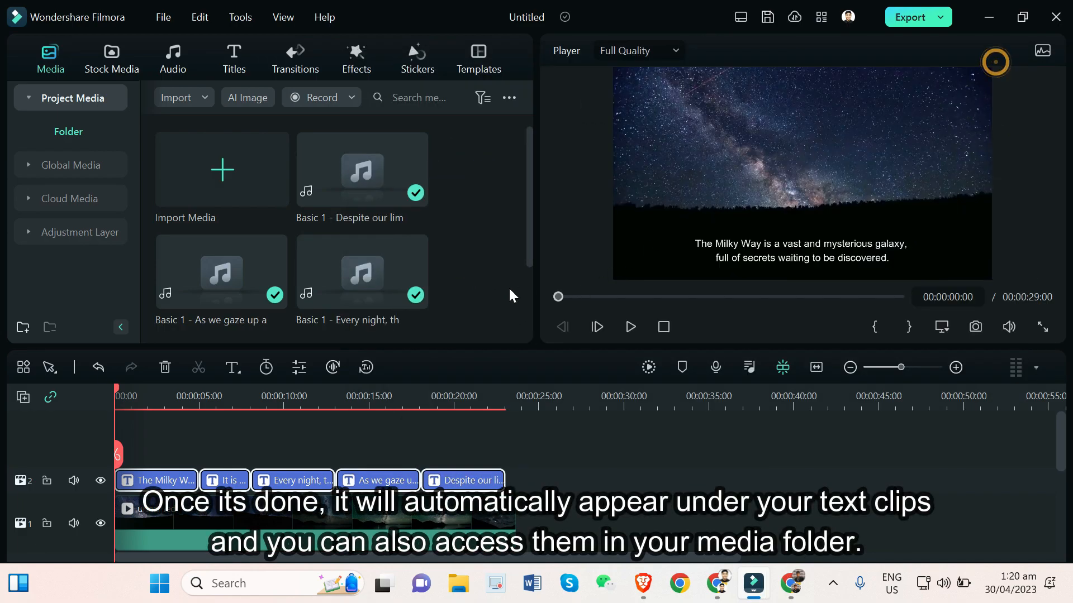
- Play the generated "The Milky Way" voiceover from the project media and look over the voiceover tracks on the timeline
{"action": "scroll", "coordinate": [241, 291], "scroll_direction": "down", "scroll_amount": 2}
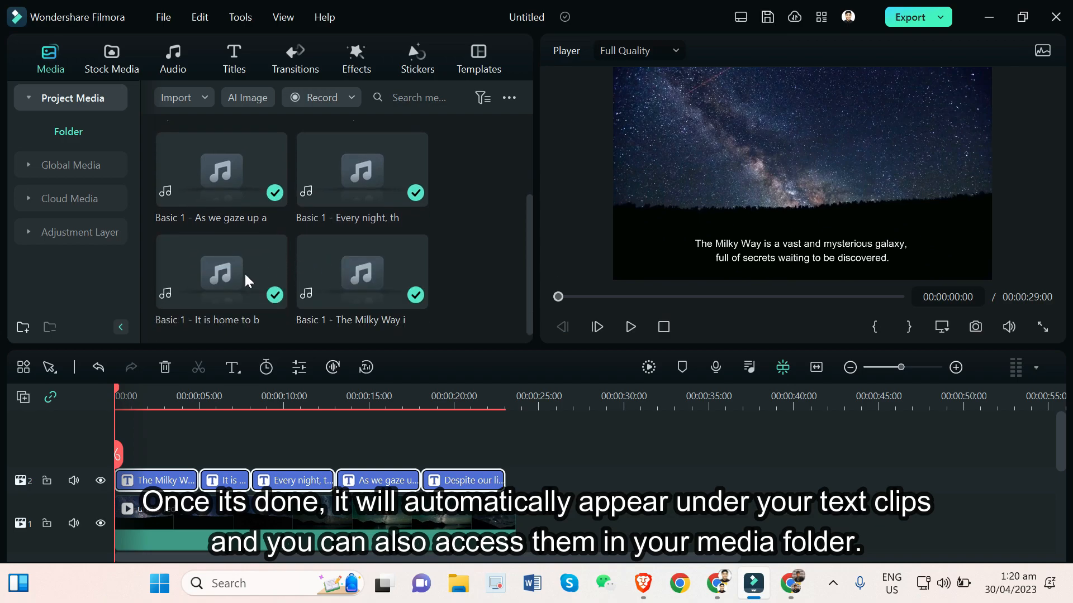
{"action": "double_click", "coordinate": [326, 280]}
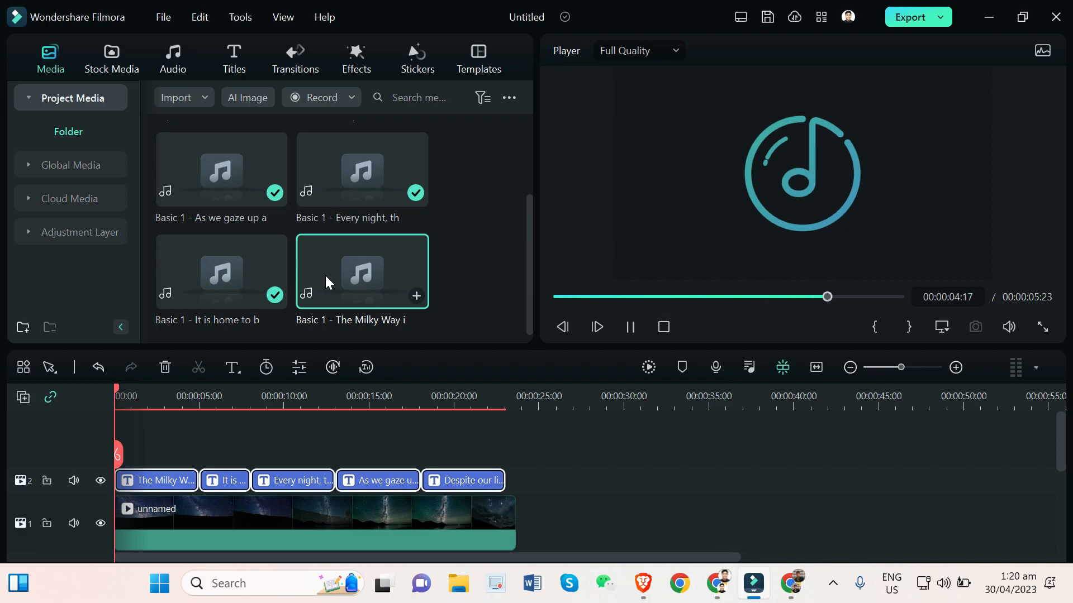
{"action": "scroll", "coordinate": [524, 517], "scroll_direction": "down", "scroll_amount": 2}
{"action": "scroll", "coordinate": [565, 511], "scroll_direction": "down", "scroll_amount": 1}
{"action": "scroll", "coordinate": [534, 510], "scroll_direction": "up", "scroll_amount": 2}
{"action": "scroll", "coordinate": [314, 488], "scroll_direction": "down", "scroll_amount": 1}
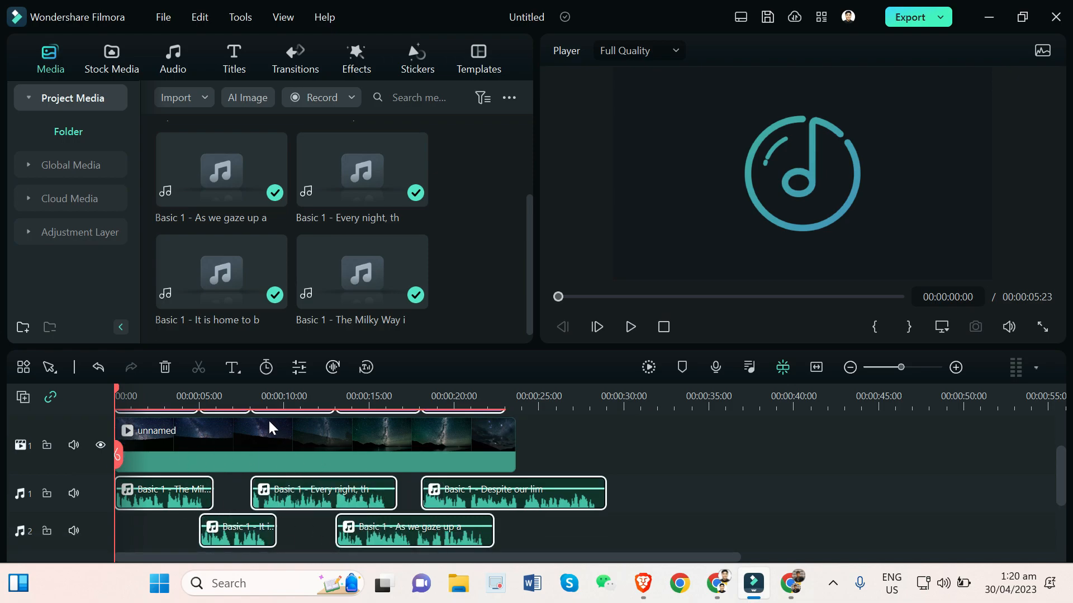
- Play the timeline from the start to check the voiceover timing against the first two titles
{"action": "left_click", "coordinate": [160, 394]}
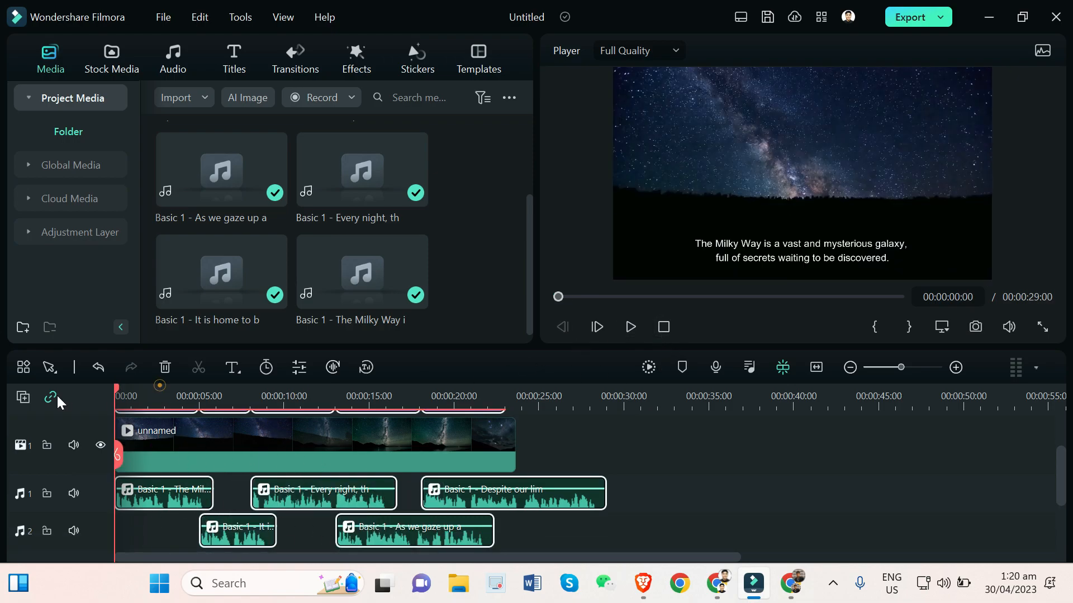
{"action": "key", "text": "space"}
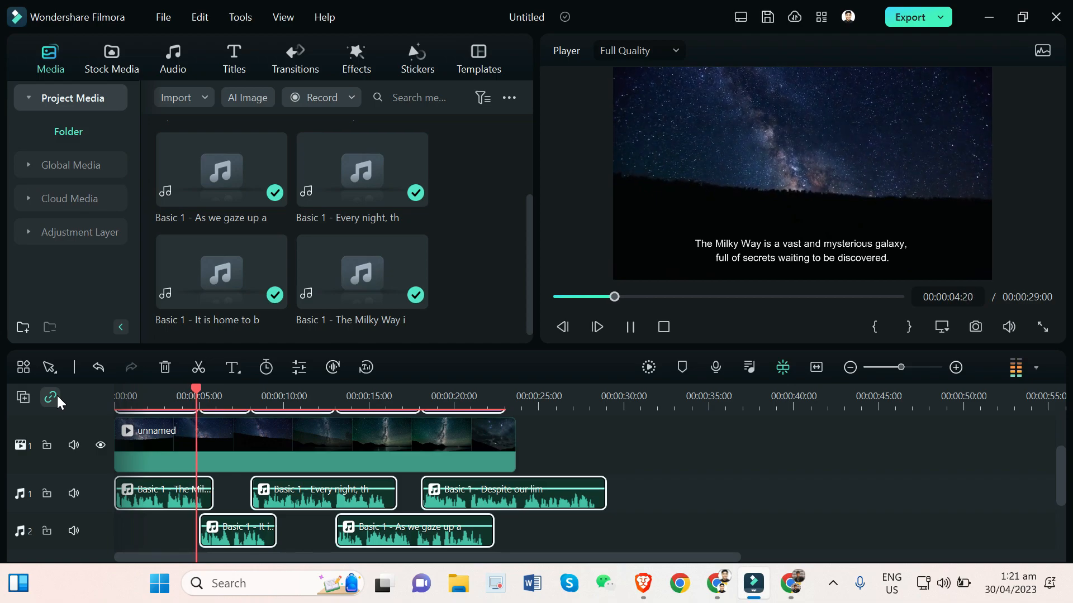
{"action": "key", "text": "space"}
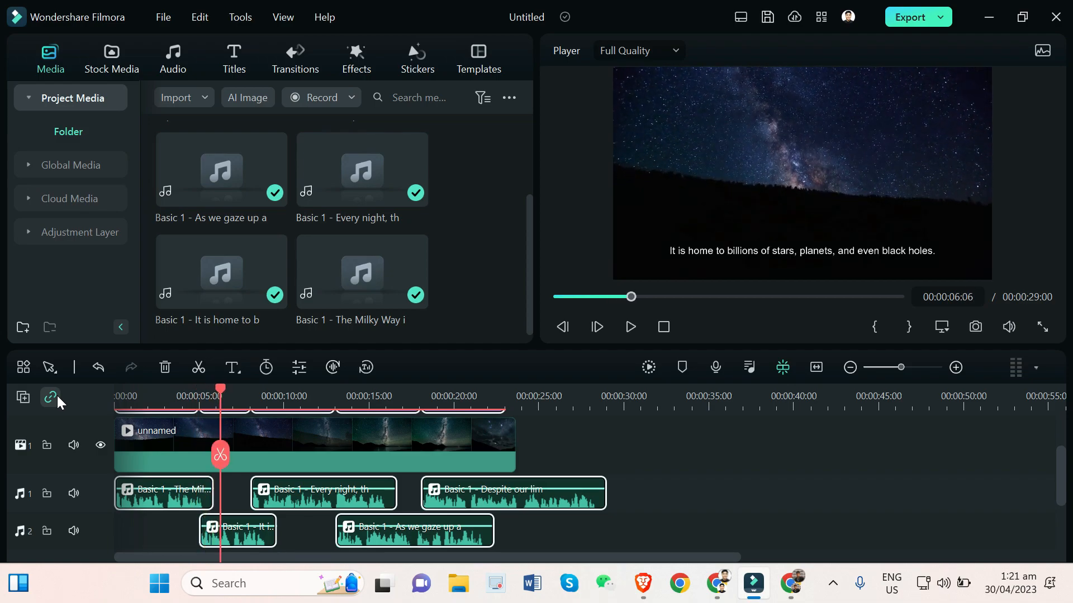
- Shift the second and following titles later, and move the second voiceover along so it clears the first one
{"action": "scroll", "coordinate": [314, 455], "scroll_direction": "up", "scroll_amount": 3}
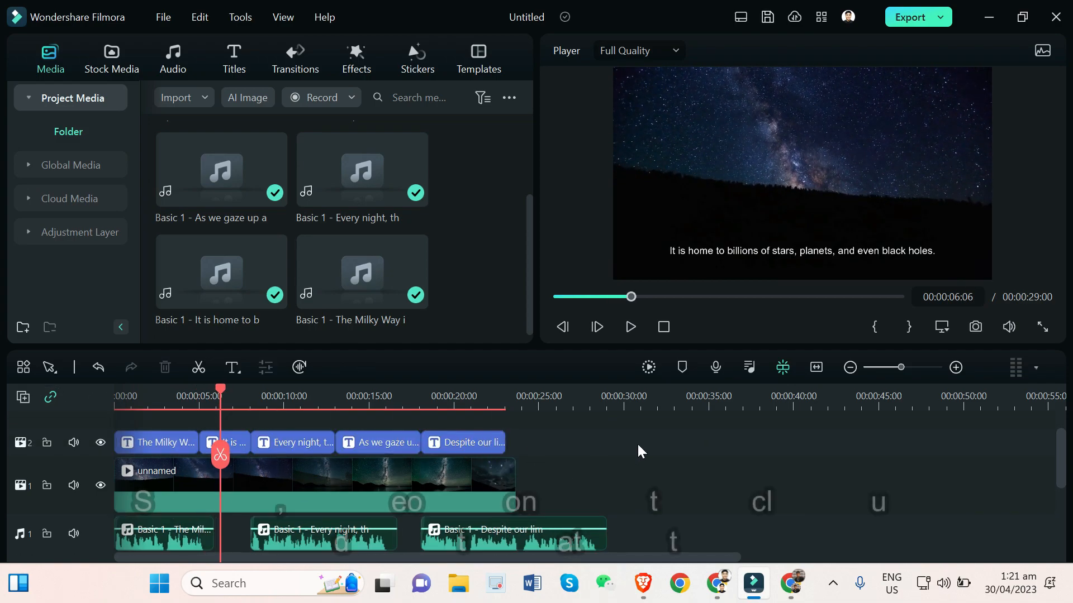
{"action": "left_click", "coordinate": [640, 449]}
{"action": "scroll", "coordinate": [224, 543], "scroll_direction": "down", "scroll_amount": 2}
{"action": "scroll", "coordinate": [224, 543], "scroll_direction": "down", "scroll_amount": 1}
{"action": "scroll", "coordinate": [275, 551], "scroll_direction": "up", "scroll_amount": 3}
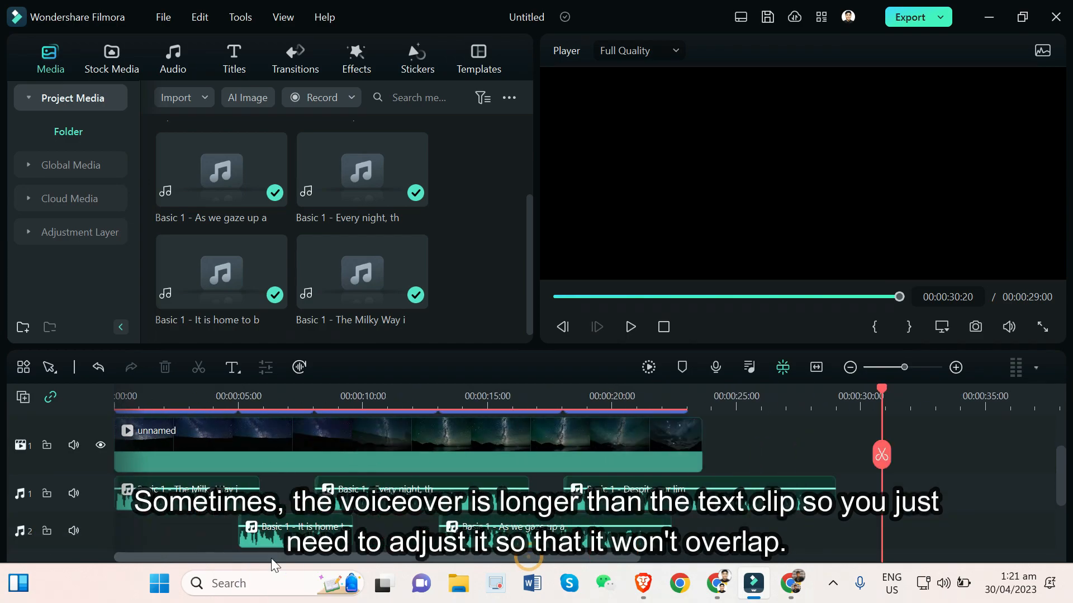
{"action": "scroll", "coordinate": [400, 425], "scroll_direction": "up", "scroll_amount": 2}
{"action": "scroll", "coordinate": [400, 423], "scroll_direction": "up", "scroll_amount": 1}
{"action": "left_click_drag", "start_coordinate": [400, 423], "coordinate": [618, 481]}
{"action": "left_click_drag", "start_coordinate": [631, 477], "coordinate": [647, 477]}
{"action": "scroll", "coordinate": [647, 477], "scroll_direction": "down", "scroll_amount": 1}
{"action": "left_click_drag", "start_coordinate": [274, 441], "coordinate": [292, 441]}
{"action": "scroll", "coordinate": [293, 447], "scroll_direction": "down", "scroll_amount": 1}
{"action": "left_click_drag", "start_coordinate": [282, 545], "coordinate": [300, 514]}
- Move the third voiceover to the start of the third title and extend that title to the voiceover's length
{"action": "left_click_drag", "start_coordinate": [225, 398], "coordinate": [297, 405]}
{"action": "left_click_drag", "start_coordinate": [412, 528], "coordinate": [426, 527]}
{"action": "scroll", "coordinate": [426, 527], "scroll_direction": "down", "scroll_amount": 1}
{"action": "scroll", "coordinate": [477, 483], "scroll_direction": "down", "scroll_amount": 3}
{"action": "scroll", "coordinate": [419, 525], "scroll_direction": "up", "scroll_amount": 1}
{"action": "scroll", "coordinate": [378, 481], "scroll_direction": "up", "scroll_amount": 3}
{"action": "left_click_drag", "start_coordinate": [459, 426], "coordinate": [378, 482]}
{"action": "scroll", "coordinate": [368, 481], "scroll_direction": "down", "scroll_amount": 3}
{"action": "double_click", "coordinate": [299, 422]}
{"action": "left_click_drag", "start_coordinate": [304, 423], "coordinate": [357, 438]}
{"action": "scroll", "coordinate": [443, 459], "scroll_direction": "down", "scroll_amount": 2}
- Move the fourth and fifth voiceovers later and fit the fourth one under its title, directly after the third
{"action": "scroll", "coordinate": [443, 460], "scroll_direction": "up", "scroll_amount": 1}
{"action": "left_click_drag", "start_coordinate": [443, 513], "coordinate": [598, 514]}
{"action": "scroll", "coordinate": [438, 535], "scroll_direction": "down", "scroll_amount": 1}
{"action": "left_click_drag", "start_coordinate": [394, 535], "coordinate": [466, 535]}
{"action": "scroll", "coordinate": [398, 482], "scroll_direction": "up", "scroll_amount": 1}
{"action": "left_click_drag", "start_coordinate": [384, 420], "coordinate": [369, 479]}
{"action": "scroll", "coordinate": [391, 492], "scroll_direction": "down", "scroll_amount": 4}
{"action": "left_click_drag", "start_coordinate": [412, 527], "coordinate": [399, 502]}
{"action": "scroll", "coordinate": [424, 502], "scroll_direction": "up", "scroll_amount": 1}
- Line up the fifth title and its voiceover directly after the fourth voiceover
{"action": "left_click_drag", "start_coordinate": [471, 426], "coordinate": [474, 447]}
{"action": "left_click", "coordinate": [391, 426]}
{"action": "scroll", "coordinate": [461, 444], "scroll_direction": "down", "scroll_amount": 1}
{"action": "scroll", "coordinate": [91, 488], "scroll_direction": "up", "scroll_amount": 2}
{"action": "left_click_drag", "start_coordinate": [524, 502], "coordinate": [490, 502]}
- Add the 720P Milky Way clip from the stock media Favorites after the existing footage, and render and play the timeline preview
{"action": "left_click", "coordinate": [100, 64]}
{"action": "left_click", "coordinate": [75, 106]}
{"action": "left_click_drag", "start_coordinate": [238, 151], "coordinate": [426, 474]}
{"action": "left_click", "coordinate": [649, 368]}
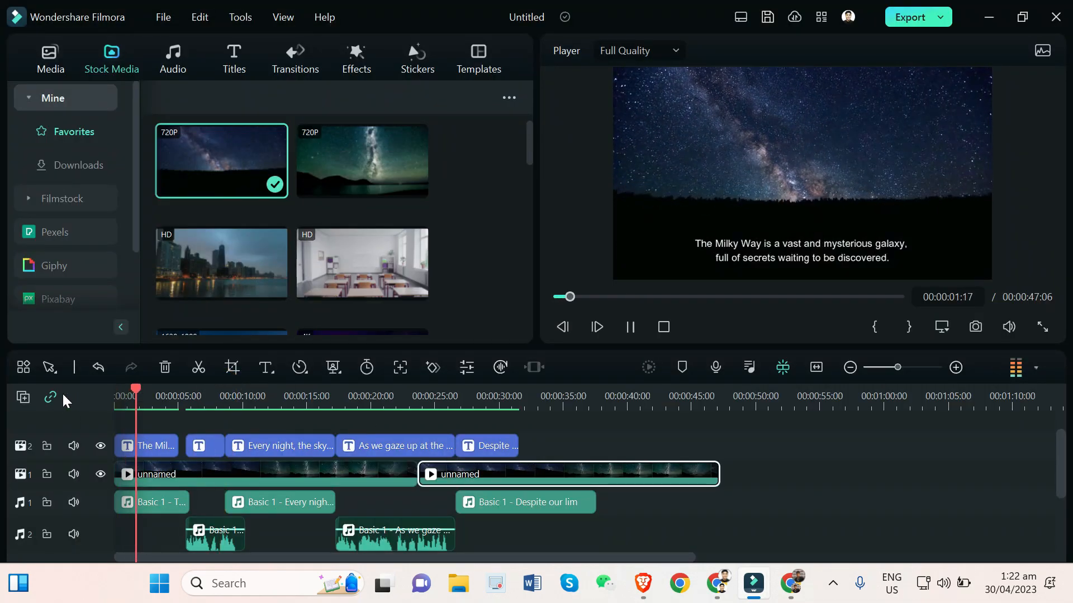
{"action": "key", "text": "space"}
{"action": "left_click", "coordinate": [570, 535]}
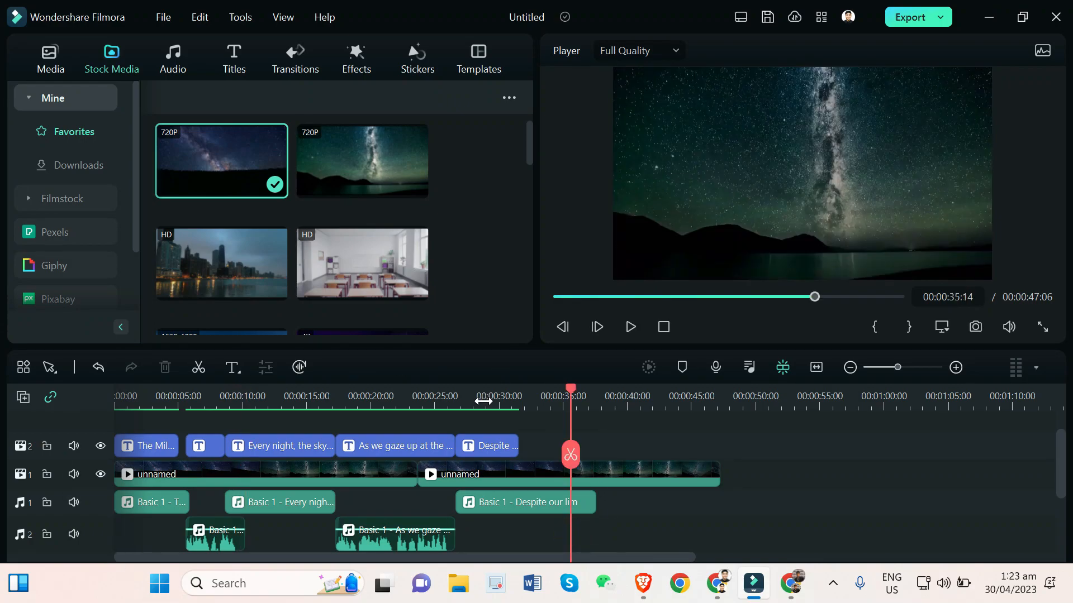
- Select the fourth and fifth titles with their voiceovers and shift them later together to make room before them
{"action": "scroll", "coordinate": [360, 437], "scroll_direction": "up", "scroll_amount": 1}
{"action": "scroll", "coordinate": [445, 445], "scroll_direction": "down", "scroll_amount": 1}
{"action": "scroll", "coordinate": [436, 464], "scroll_direction": "up", "scroll_amount": 1}
{"action": "left_click", "coordinate": [424, 479]}
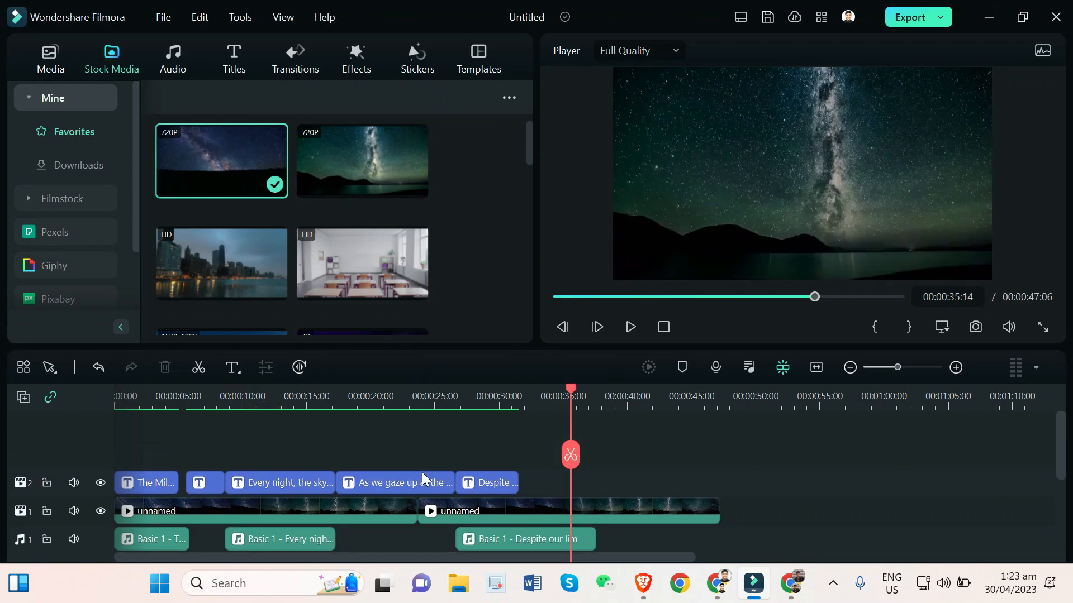
{"action": "left_click", "coordinate": [485, 481], "text": "ctrl"}
{"action": "left_click", "coordinate": [495, 518], "text": "ctrl"}
{"action": "left_click", "coordinate": [411, 538], "text": "ctrl"}
{"action": "scroll", "coordinate": [436, 519], "scroll_direction": "down", "scroll_amount": 2}
{"action": "scroll", "coordinate": [447, 511], "scroll_direction": "up", "scroll_amount": 1}
{"action": "left_click_drag", "start_coordinate": [406, 536], "coordinate": [447, 542]}
- Shift the third title and its voiceover past the second voiceover, and extend the second title to its voiceover's end
{"action": "left_click_drag", "start_coordinate": [286, 498], "coordinate": [307, 498]}
{"action": "left_click_drag", "start_coordinate": [303, 447], "coordinate": [324, 447]}
{"action": "left_click_drag", "start_coordinate": [220, 438], "coordinate": [240, 442]}
- Move the fourth and fifth titles and their voiceovers back together so they start right after the third title
{"action": "left_click", "coordinate": [453, 429]}
{"action": "left_click", "coordinate": [522, 429], "text": "ctrl"}
{"action": "left_click", "coordinate": [543, 479], "text": "ctrl"}
{"action": "left_click", "coordinate": [471, 509], "text": "ctrl"}
{"action": "left_click_drag", "start_coordinate": [441, 427], "coordinate": [413, 474]}
- Render the timeline preview and play the project from the start, skipping ahead to the fifth title to review it
{"action": "left_click", "coordinate": [272, 396]}
{"action": "left_click", "coordinate": [649, 369]}
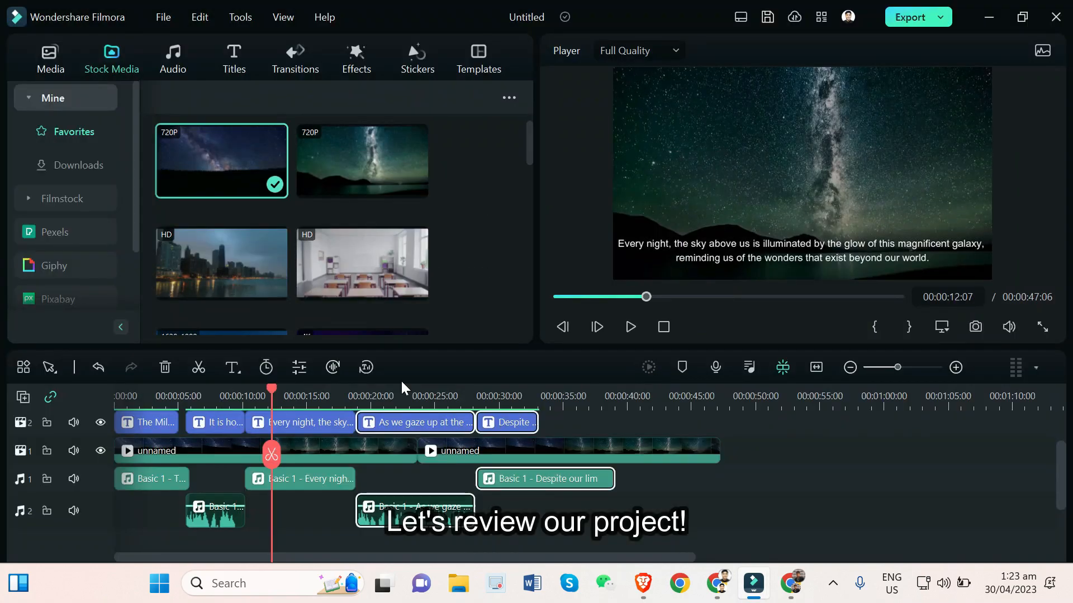
{"action": "left_click_drag", "start_coordinate": [180, 388], "coordinate": [2, 391]}
{"action": "key", "text": "space"}
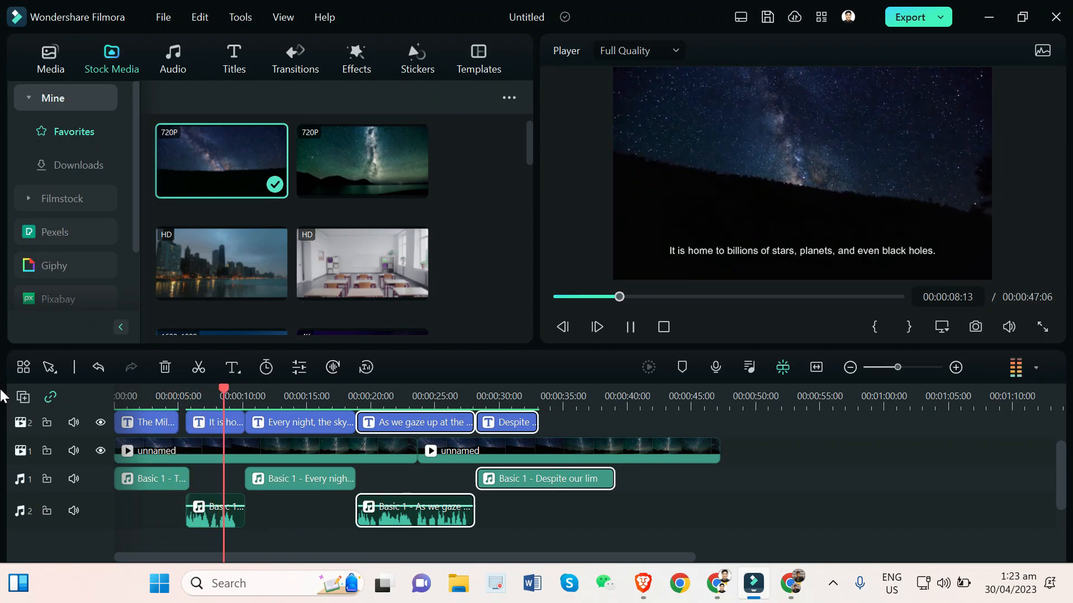
{"action": "left_click", "coordinate": [479, 395]}
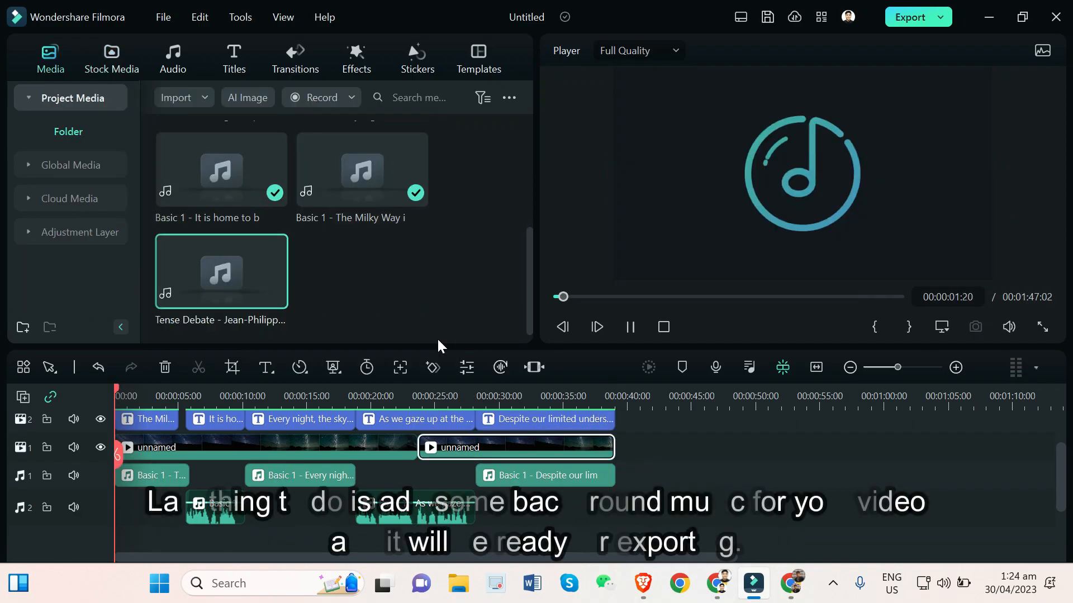
- Place the Tense Debate music on a third audio track from the start of the timeline and play the result
{"action": "left_click_drag", "start_coordinate": [208, 281], "coordinate": [131, 517]}
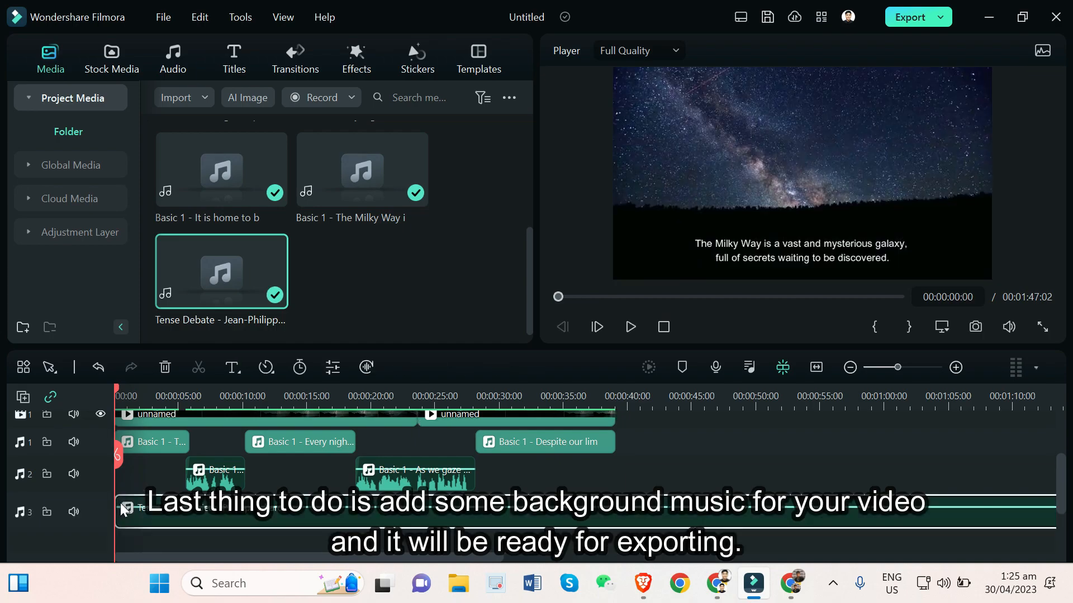
{"action": "key", "text": "space"}
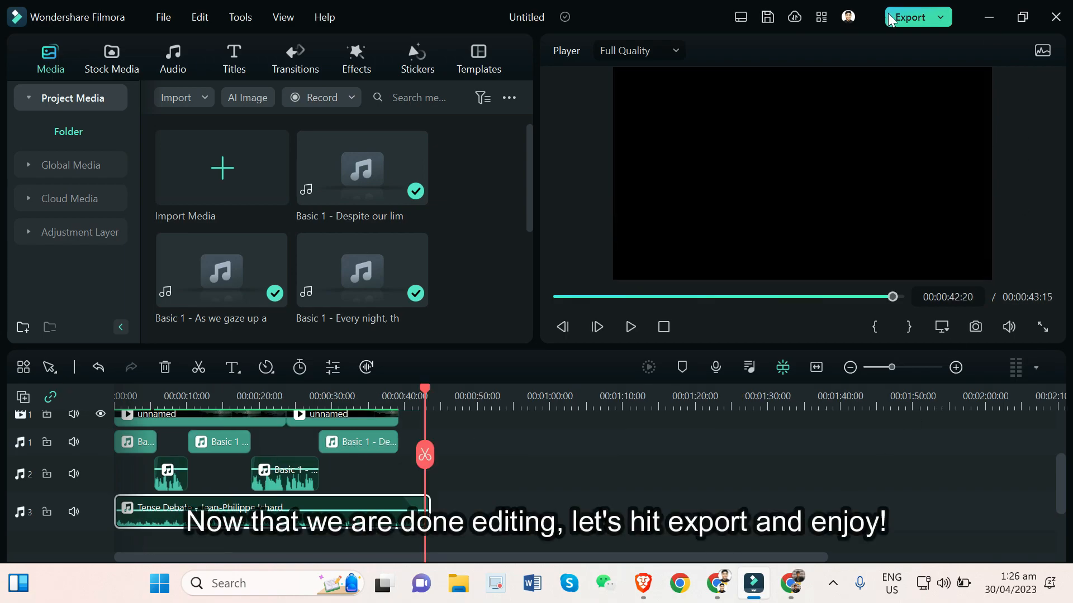
- Export the project as an MP4 named "Milky Way Galaxy" with Higher quality and a 60 fps frame rate
{"action": "key", "text": "ctrl+e"}
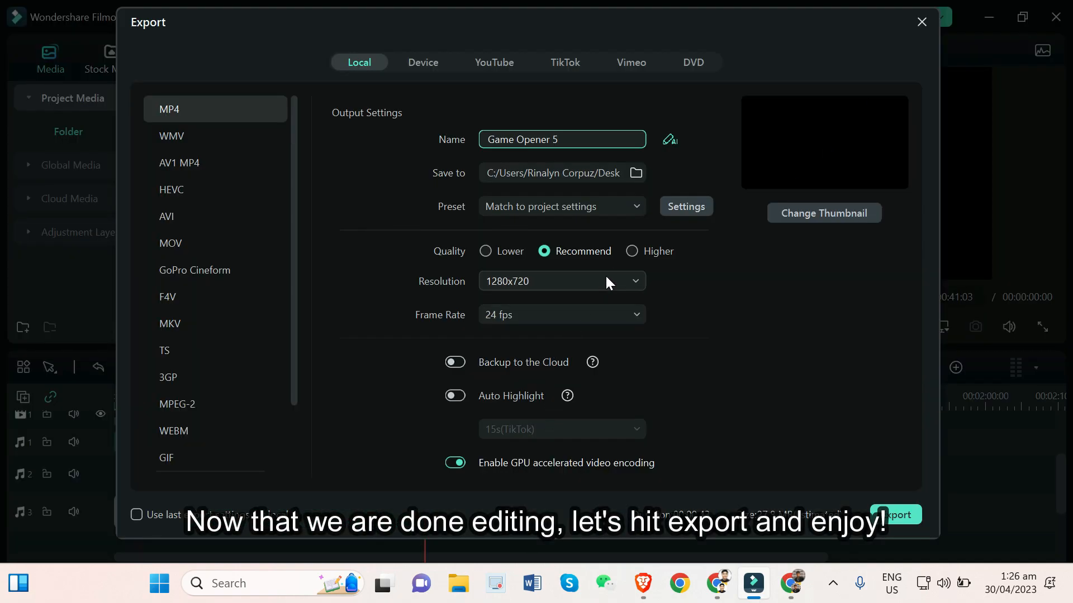
{"action": "left_click", "coordinate": [649, 250]}
{"action": "left_click", "coordinate": [618, 316]}
{"action": "left_click", "coordinate": [539, 263]}
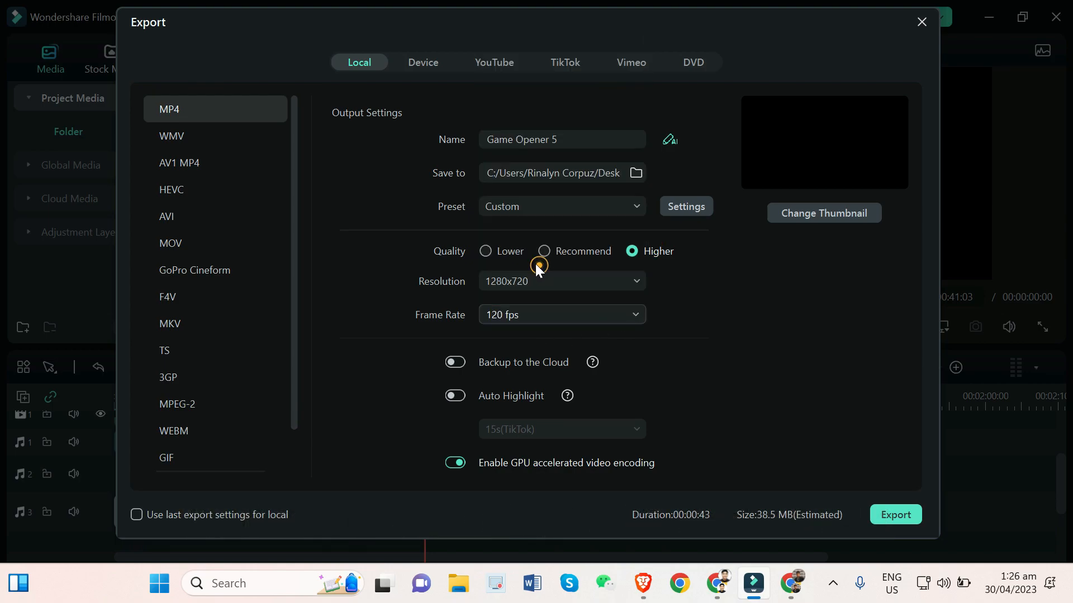
{"action": "left_click", "coordinate": [543, 322]}
{"action": "left_click", "coordinate": [526, 233]}
{"action": "left_click", "coordinate": [595, 136]}
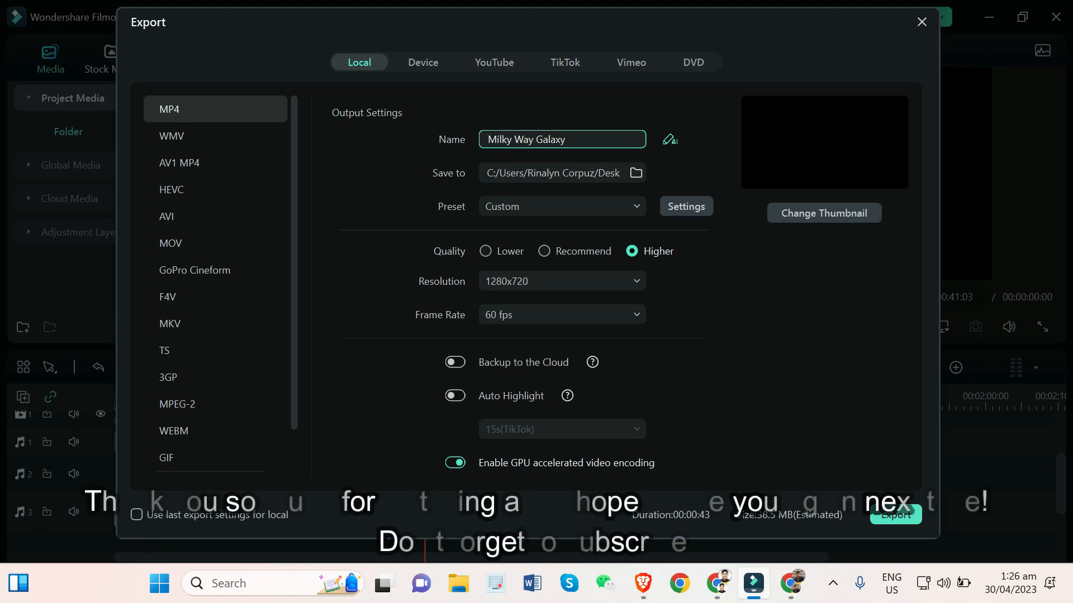
{"action": "left_click", "coordinate": [884, 515]}
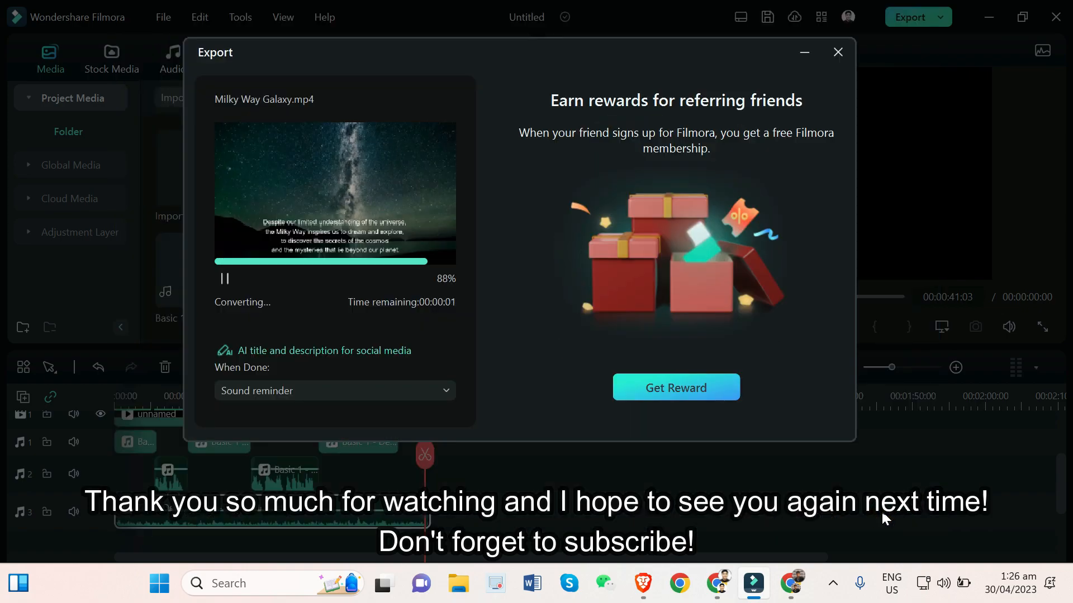